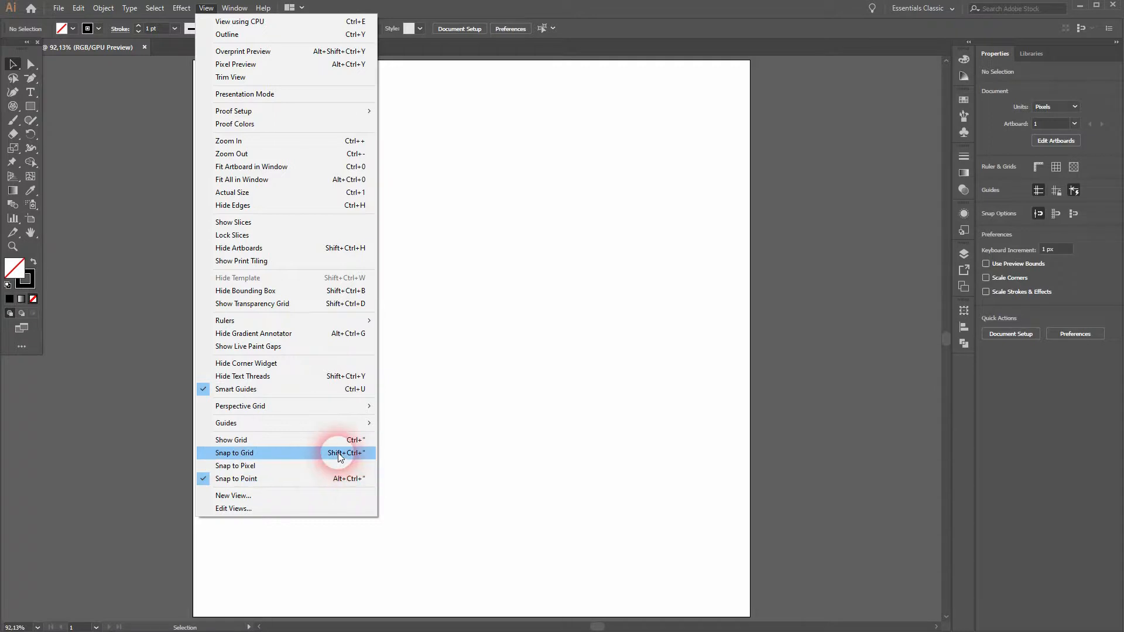
Draw a circular polar grid about 453 px across, raising then lowering its concentric dividers until it has 12 evenly spaced rings
click(19, 108)
drag(19, 108, 76, 163)
drag(419, 245, 740, 527)
key(Down)
key(Down)
key(Down)
key(Down)
key(Down)
key(Down)
key(Down)
key(Down)
key(Down)
key(Down)
key(Down)
key(Down)
key(Down)
key(Down)
key(Up)
key(Up)
key(Up)
key(Up)
key(Up)
key(Up)
key(Up)
key(Up)
key(Up)
key(Up)
key(Up)
Adjust the polar grid's radial dividers to 20 evenly spaced spokes and finish drawing it
key(Left)
key(Left)
key(Left)
key(Left)
key(Left)
key(Left)
key(Left)
key(Left)
key(Left)
key(Left)
key(Left)
key(Left)
key(Left)
key(Left)
key(Left)
key(Left)
key(Left)
key(Left)
key(Left)
key(Left)
key(Right)
key(Right)
key(Right)
key(Right)
key(Right)
key(Right)
key(Right)
key(Right)
key(Right)
key(Right)
key(Right)
key(Right)
key(Right)
key(Right)
key(Right)
key(Right)
key(Right)
key(Right)
key(Right)
key(Right)
key(Right)
key(Right)
key(Right)
key(Left)
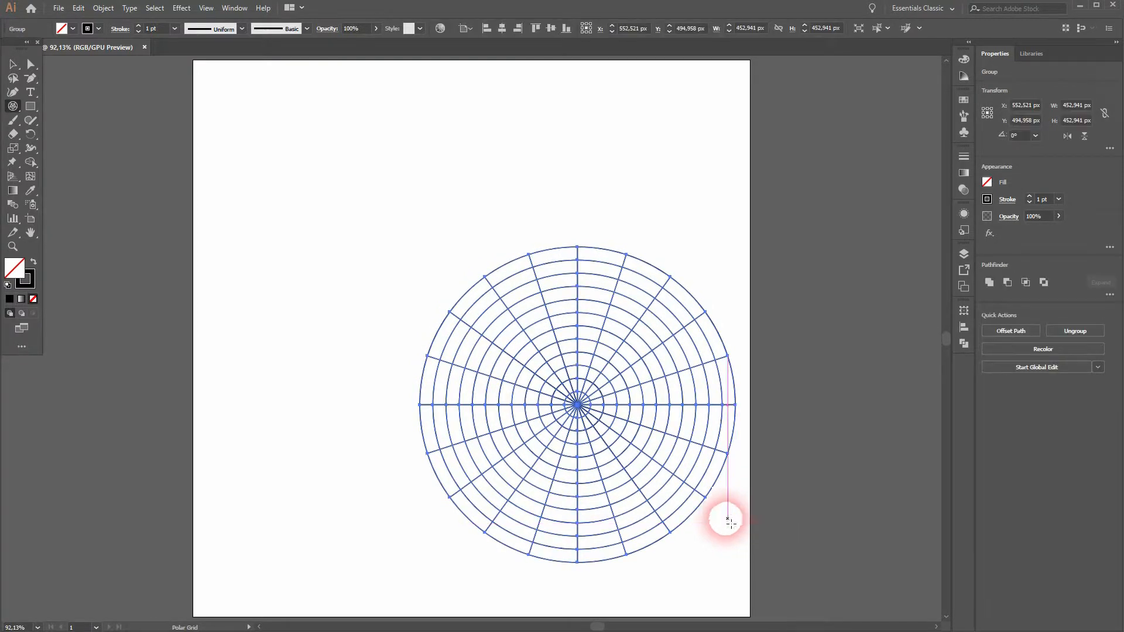
Center the polar grid horizontally and vertically on the artboard and view it at actual size
click(503, 29)
click(550, 29)
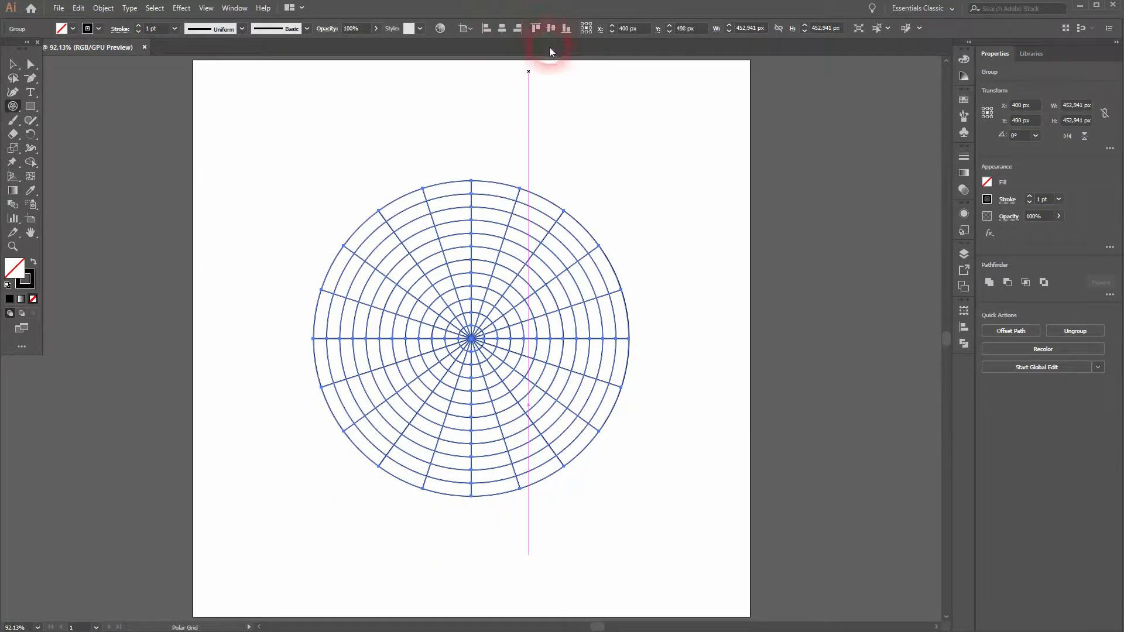
click(19, 66)
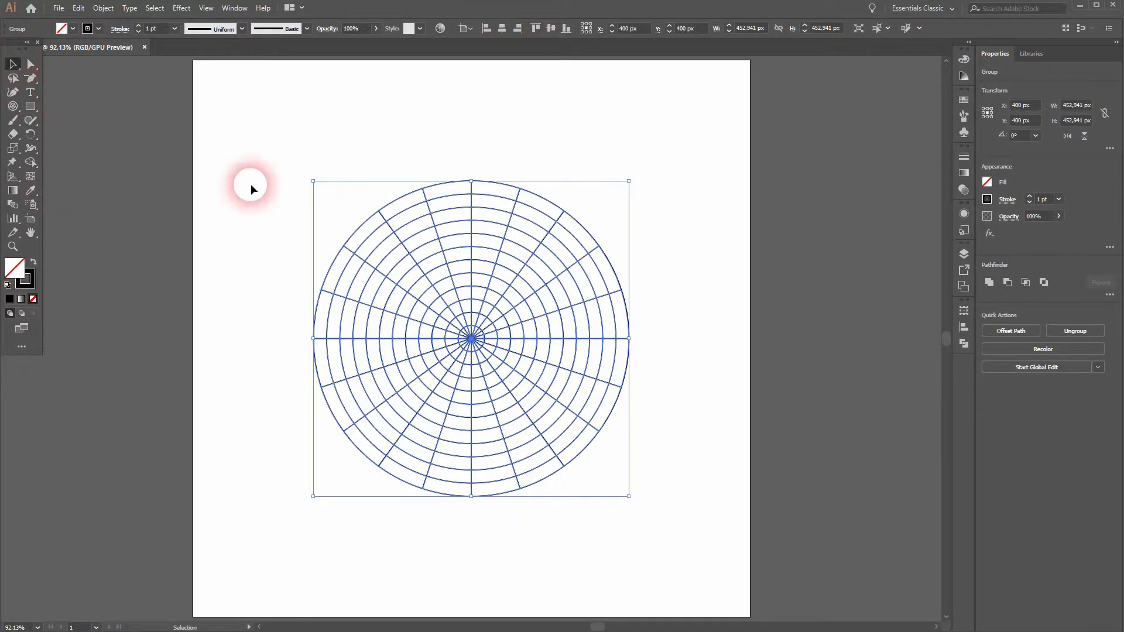
key(ctrl+1)
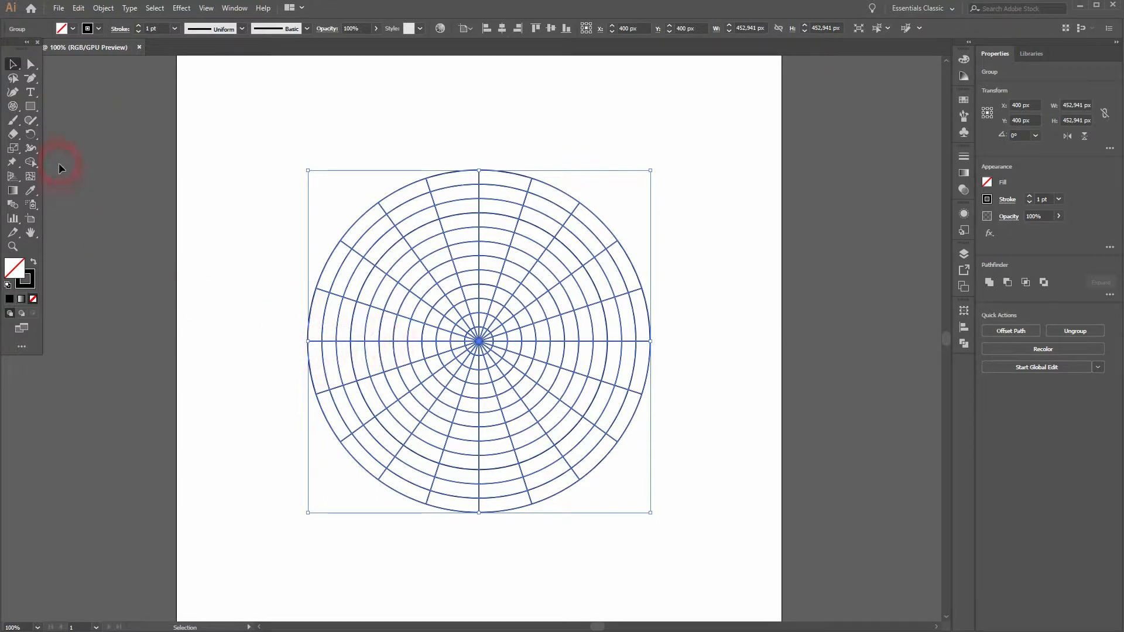
Erase the arcs of the polar grid's outermost circle with the Shape Builder tool
click(32, 164)
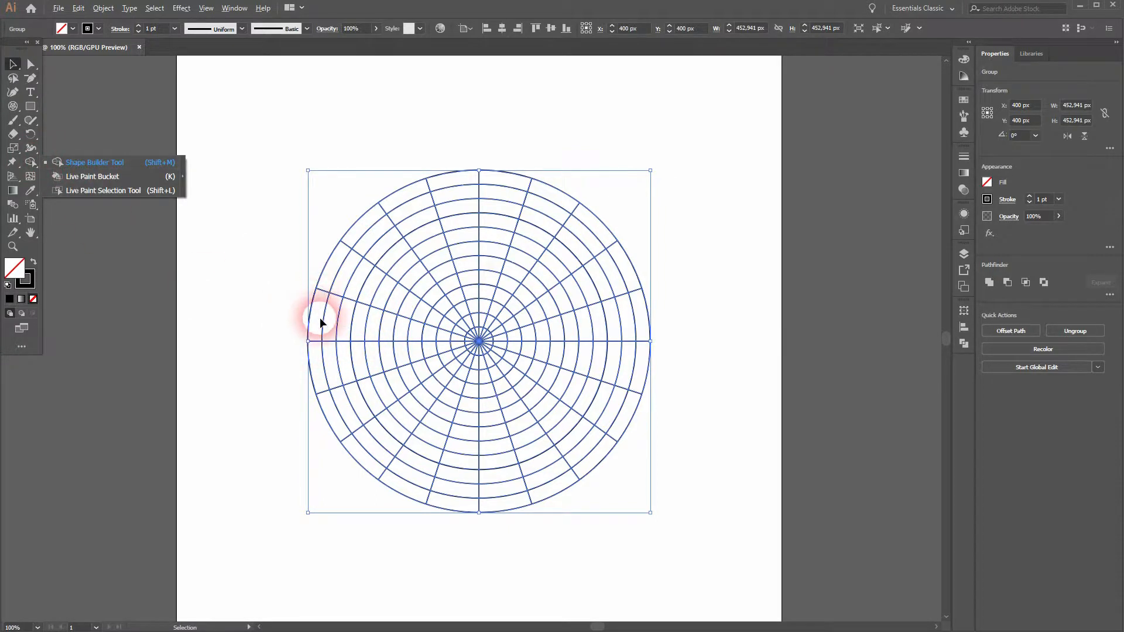
click(106, 164)
drag(345, 319, 323, 325)
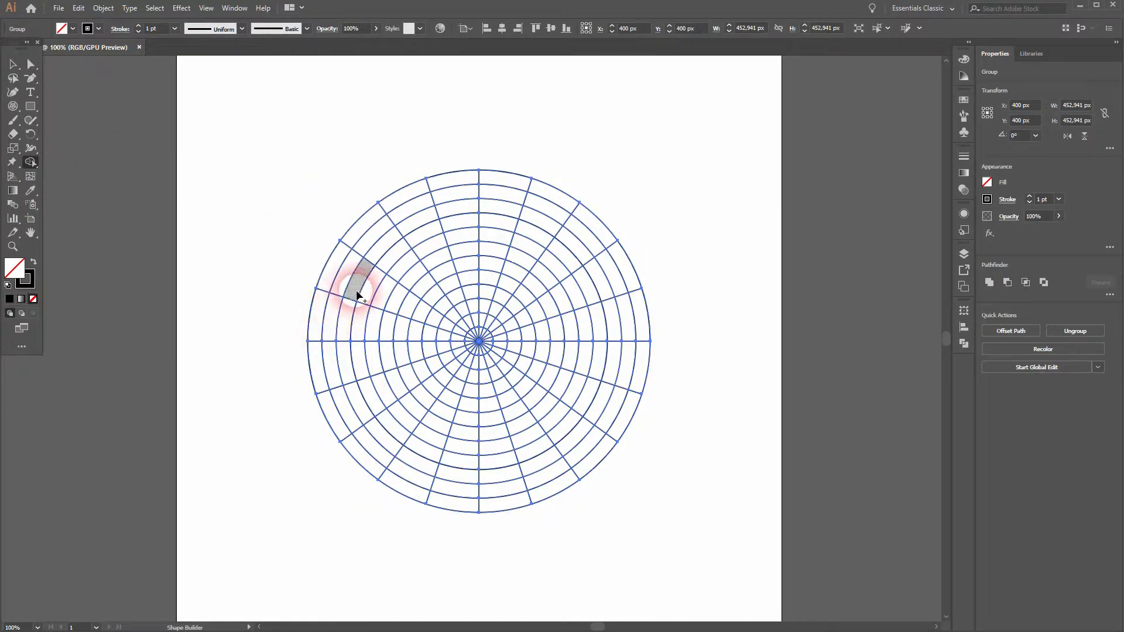
alt+click(315, 329)
alt+click(308, 353)
alt+click(502, 510)
alt+click(640, 308)
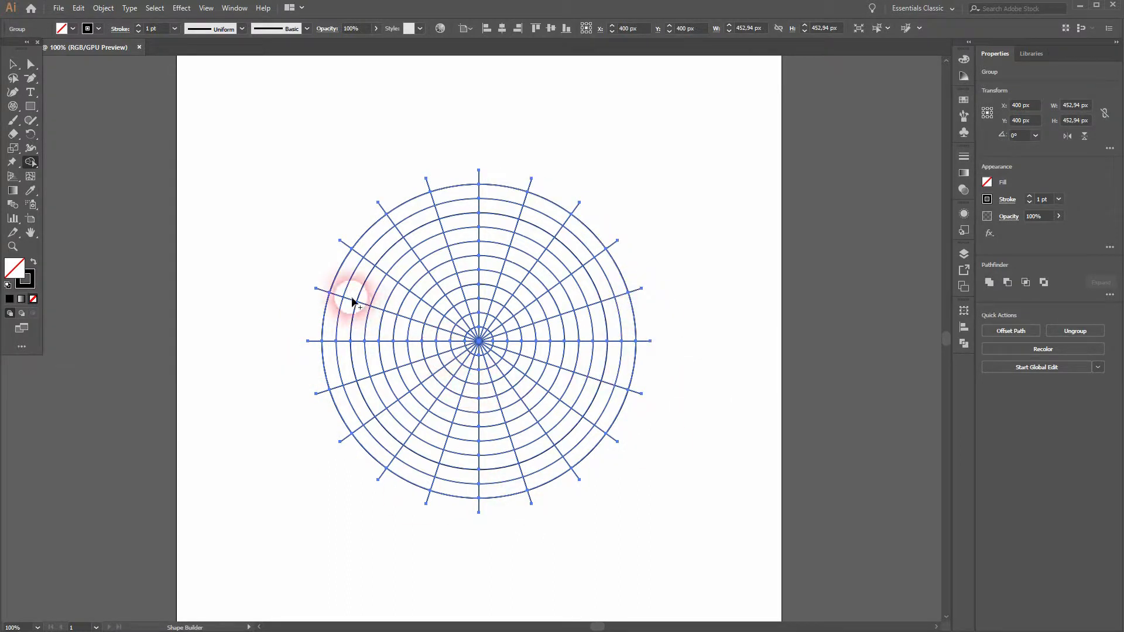
Merge cells on the grid's left side into a phone handset: two outer rings across four sectors, plus a third ring at both ends
scroll(350, 294, up, 1)
drag(319, 308, 328, 384)
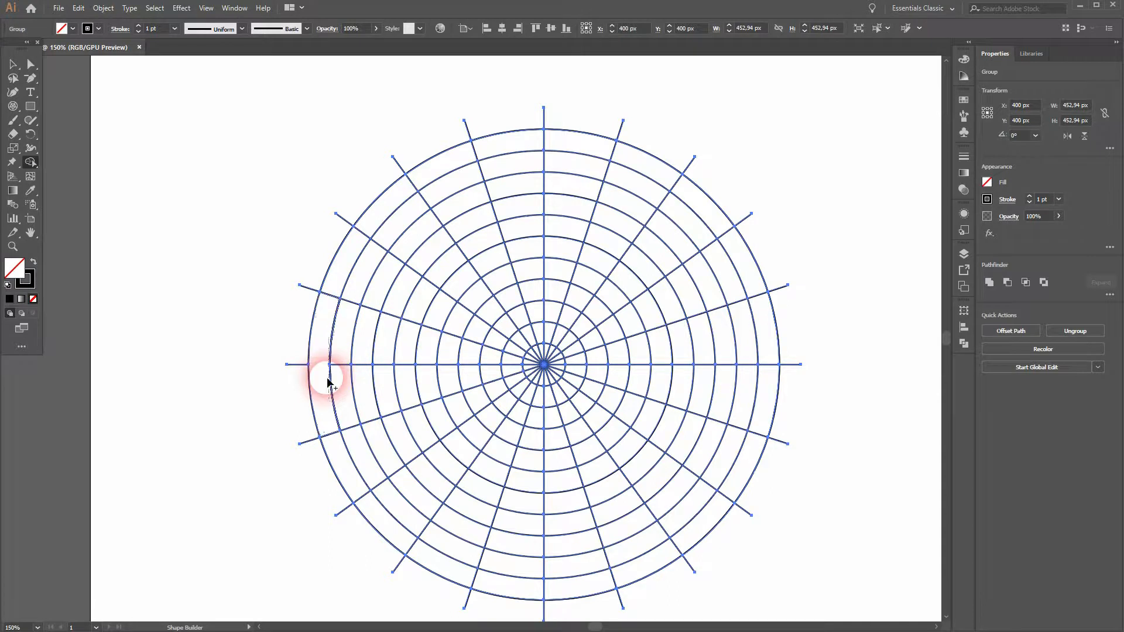
mouse_move(339, 451)
mouse_down()
mouse_move(326, 301)
mouse_move(348, 281)
mouse_move(343, 368)
mouse_move(357, 447)
mouse_move(365, 473)
mouse_move(383, 459)
mouse_move(371, 284)
mouse_move(361, 321)
mouse_up()
click(431, 547)
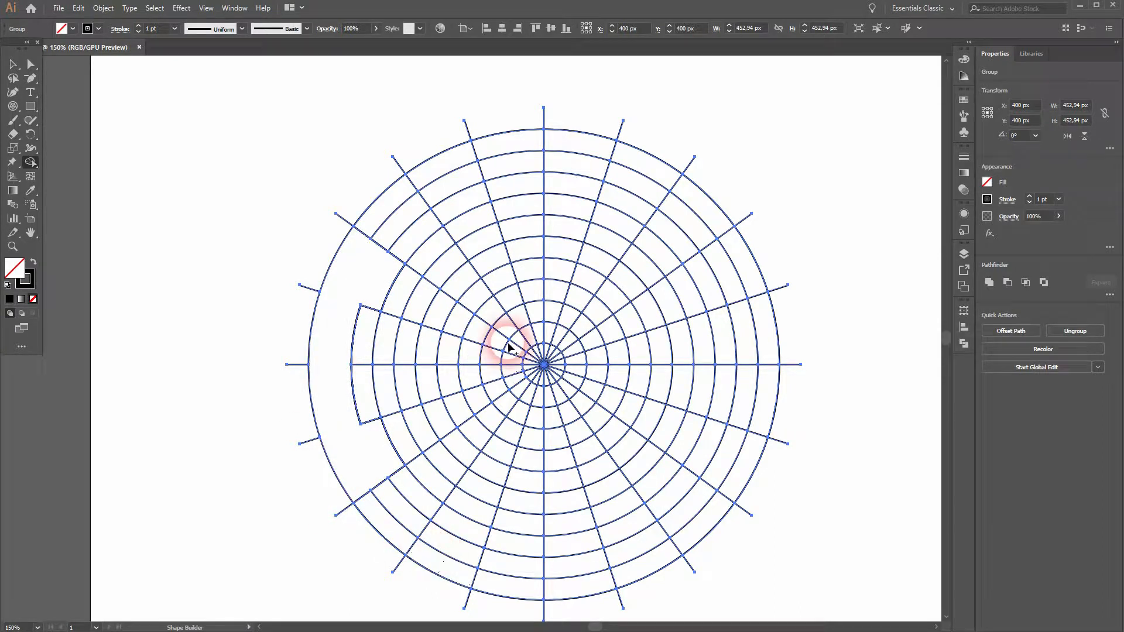
Erase all cells in the sectors directly above and below the handset's wedge, from the outer ring to the center
alt+click(397, 517)
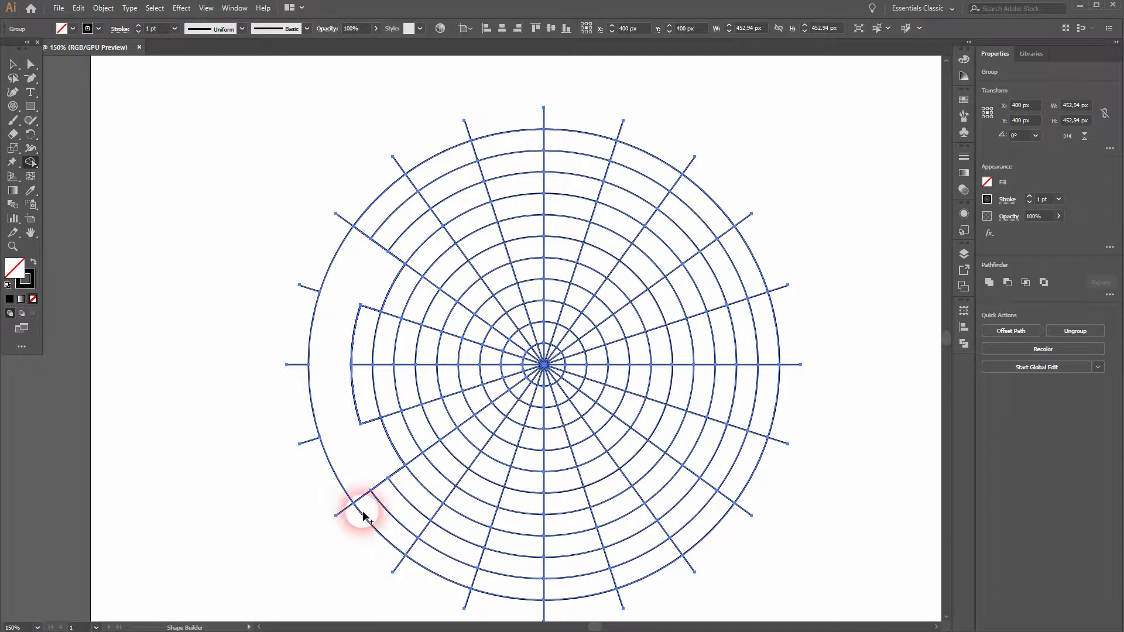
drag(352, 564, 526, 387)
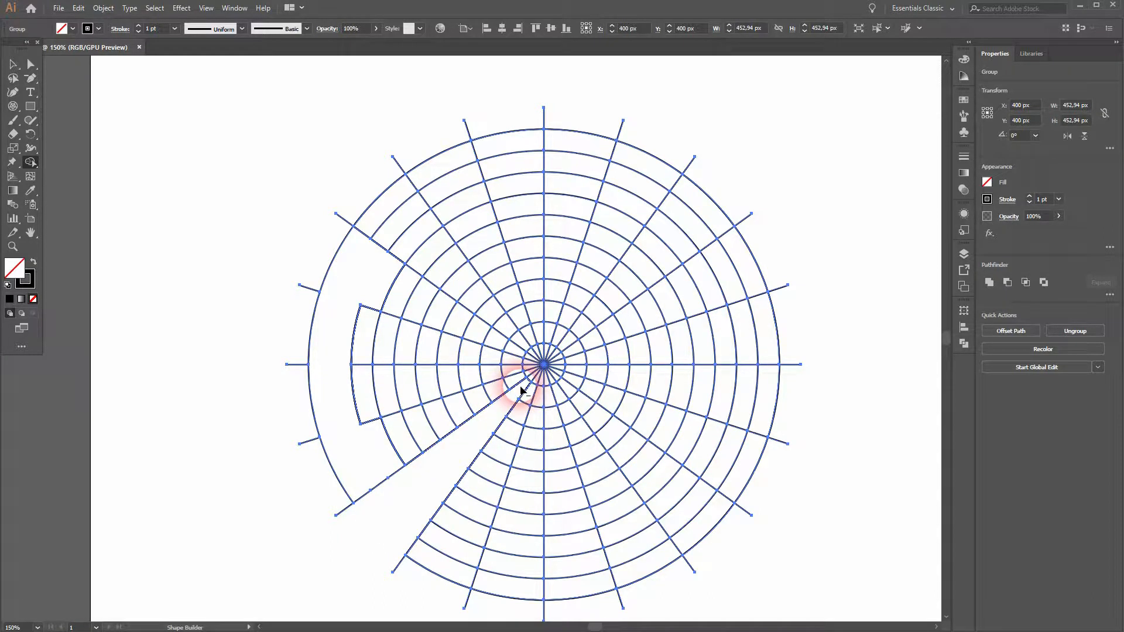
mouse_move(386, 217)
mouse_down()
mouse_move(504, 318)
mouse_move(531, 358)
mouse_up()
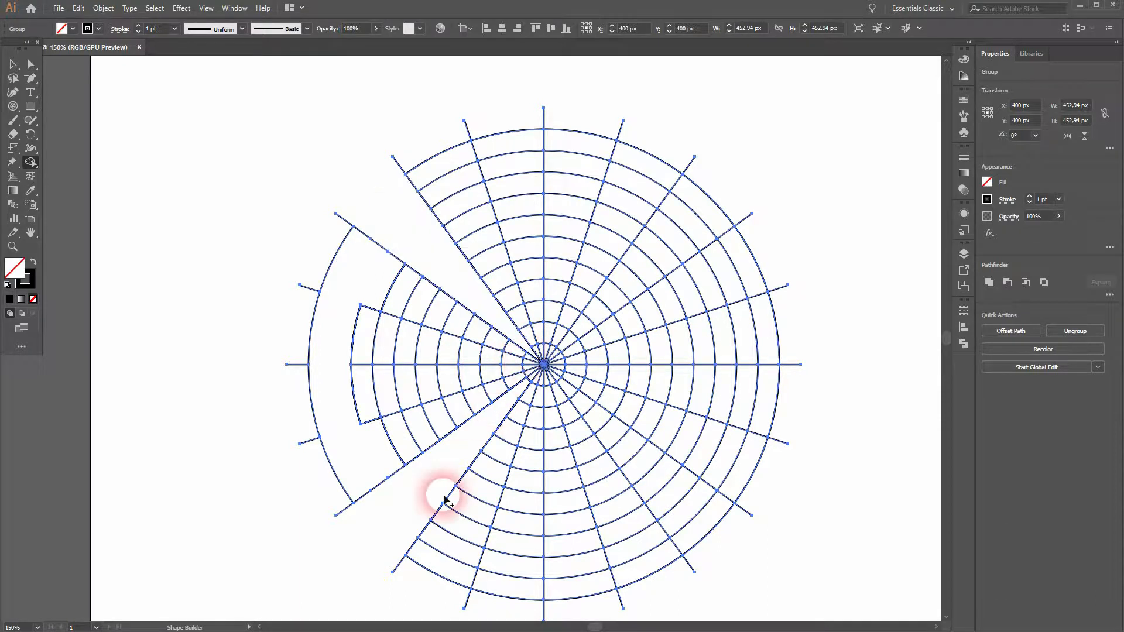
Erase the spoke stubs outside the handset and the remaining grid cells between the handset and the grid center
drag(316, 274, 315, 286)
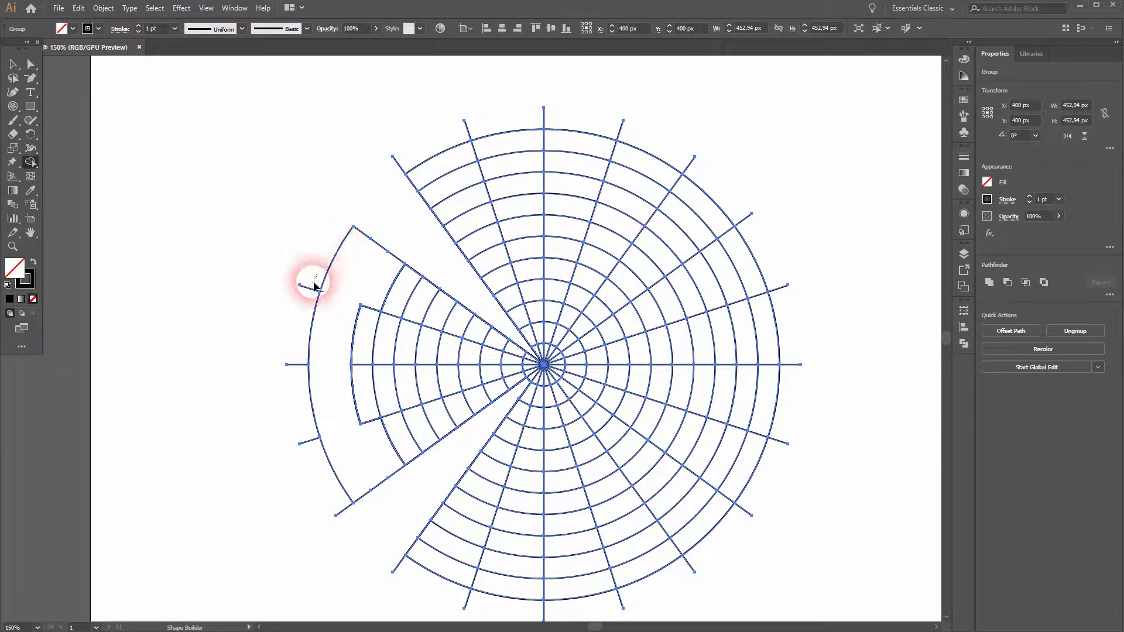
drag(303, 419, 350, 524)
mouse_move(372, 406)
mouse_down()
mouse_move(528, 370)
mouse_move(519, 351)
mouse_move(397, 301)
mouse_move(375, 323)
mouse_move(390, 344)
mouse_move(508, 366)
mouse_move(403, 439)
mouse_move(494, 400)
mouse_move(520, 373)
mouse_move(533, 373)
mouse_move(530, 383)
mouse_move(518, 358)
mouse_move(527, 324)
mouse_move(537, 369)
mouse_move(522, 384)
mouse_move(521, 335)
mouse_move(521, 358)
mouse_move(486, 333)
mouse_move(489, 311)
mouse_move(514, 387)
mouse_move(447, 375)
mouse_up()
scroll(523, 380, up, 3)
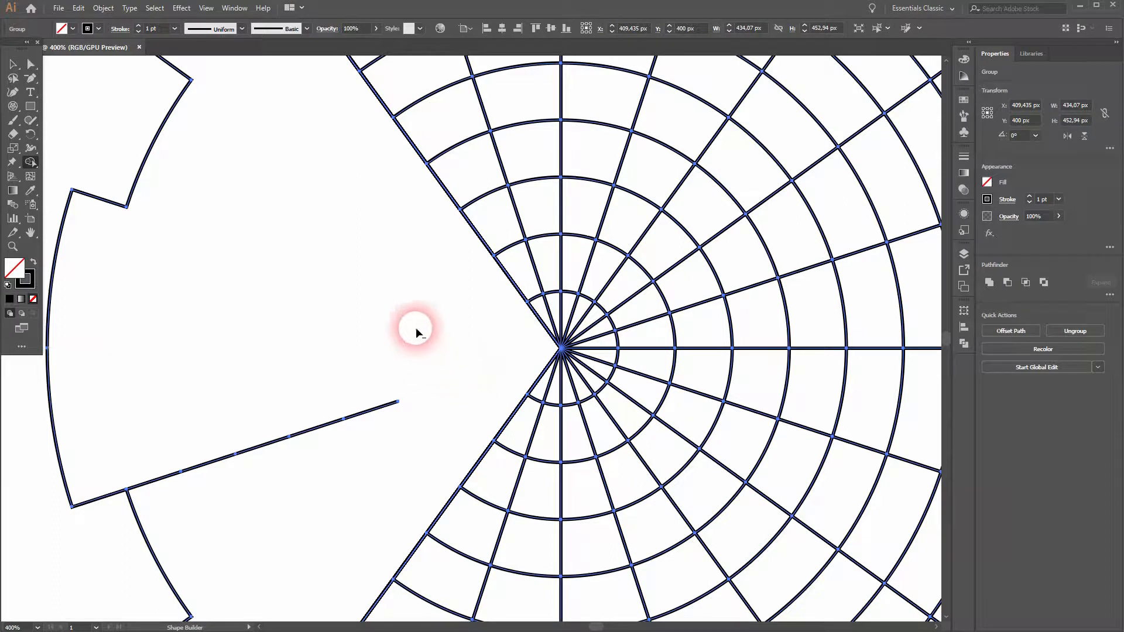
scroll(377, 367, down, 5)
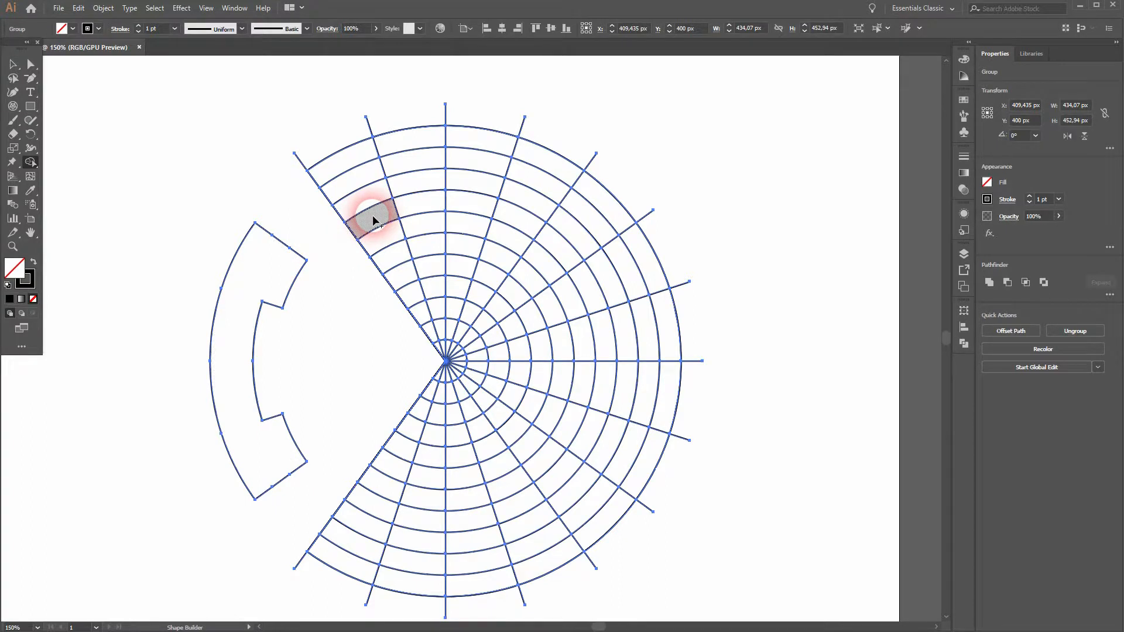
Erase the outer-ring cells and spoke ends beside the open wedge, and clear the rings separating the inner wheel from the outer band
drag(373, 221, 309, 100)
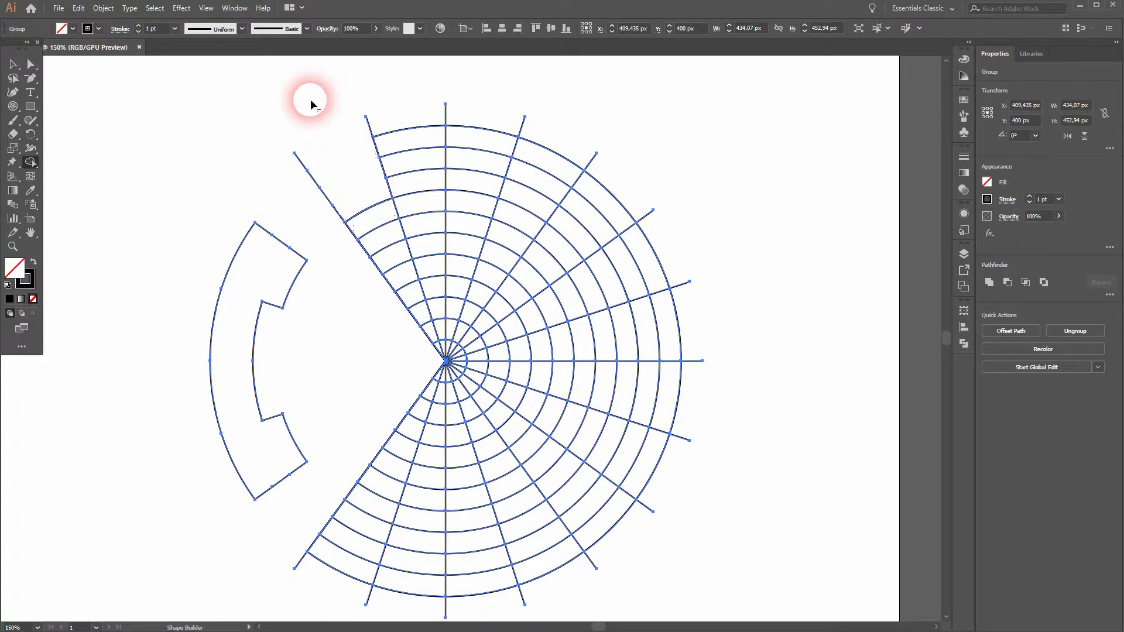
alt+click(339, 215)
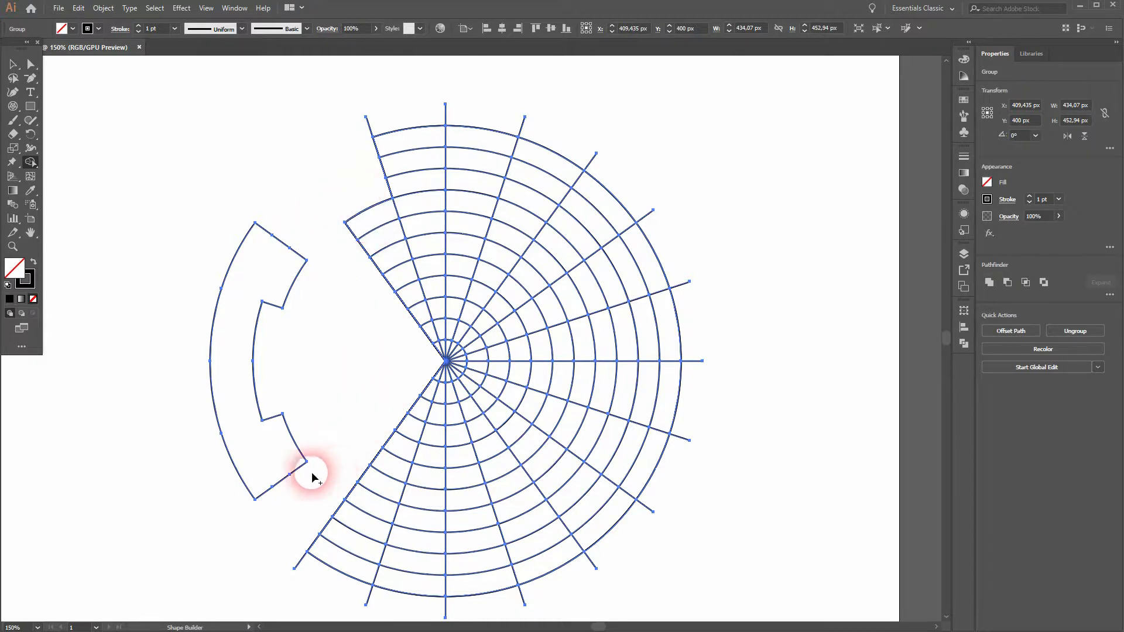
alt+drag(363, 504, 313, 590)
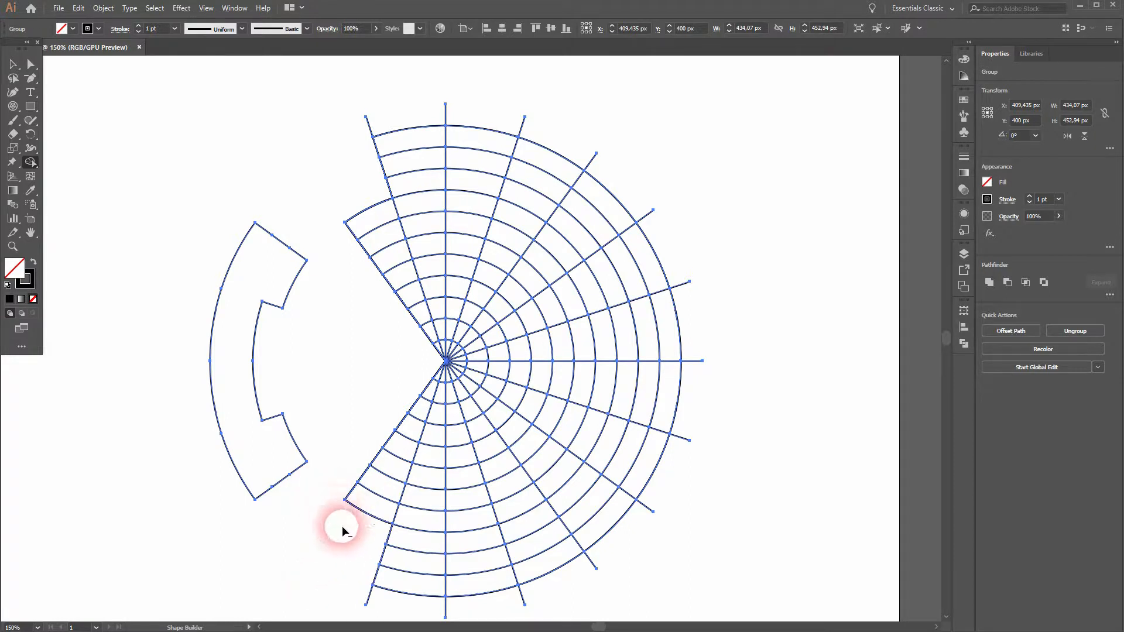
mouse_move(374, 536)
mouse_down()
mouse_move(519, 532)
mouse_move(587, 486)
mouse_move(605, 435)
mouse_move(624, 376)
mouse_move(599, 255)
mouse_move(489, 185)
mouse_move(366, 189)
mouse_move(451, 150)
mouse_move(503, 151)
mouse_up()
alt+click(396, 155)
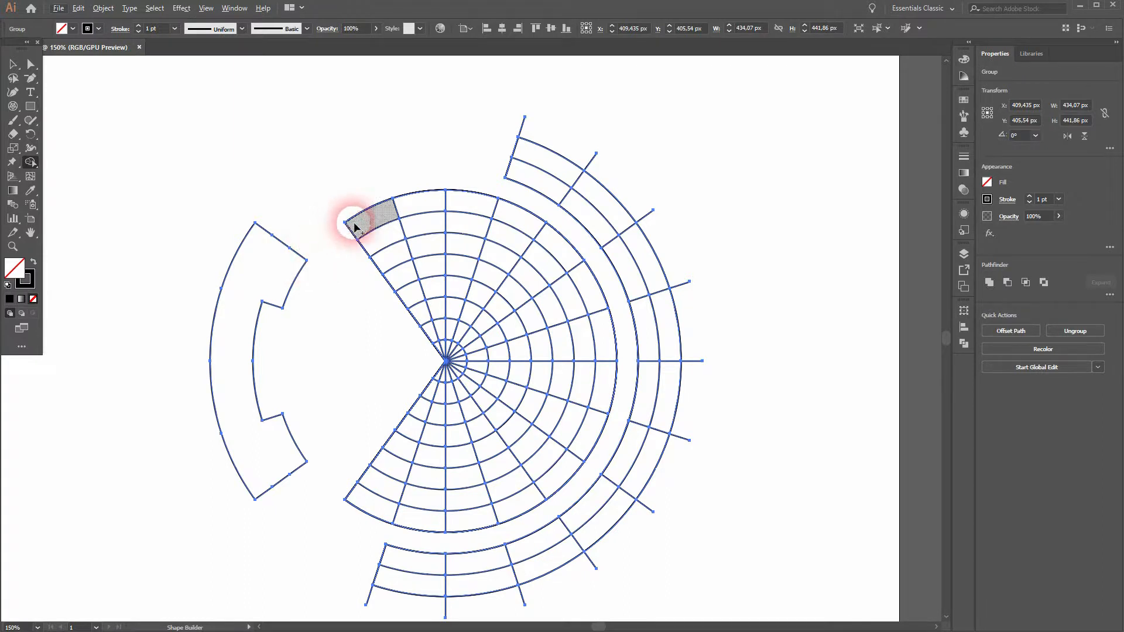
drag(349, 228, 375, 219)
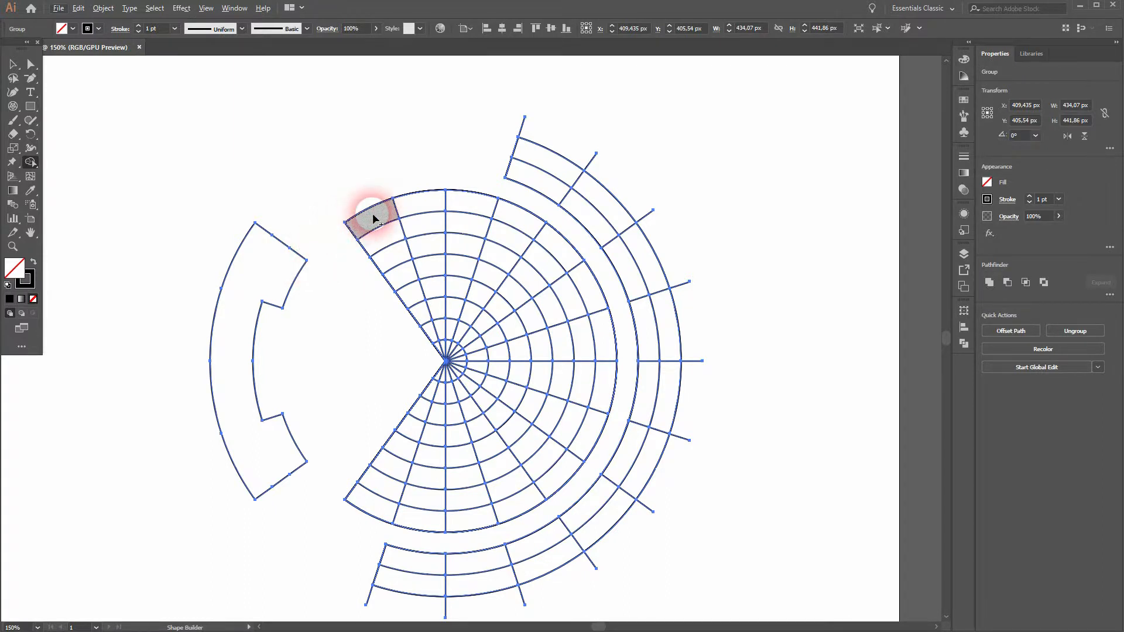
mouse_move(374, 219)
mouse_down()
mouse_move(474, 201)
mouse_move(540, 223)
mouse_move(595, 284)
mouse_move(616, 346)
mouse_move(595, 427)
mouse_move(557, 478)
mouse_move(494, 515)
mouse_move(426, 531)
mouse_move(351, 492)
mouse_move(346, 519)
mouse_move(374, 477)
mouse_up()
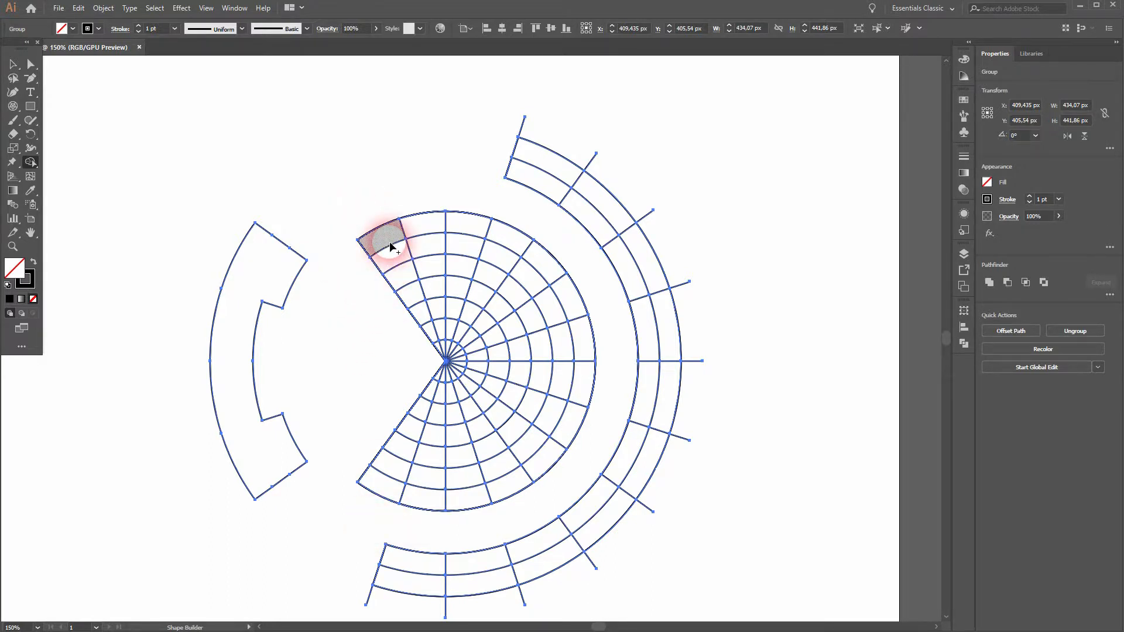
Merge all inner wheel cells into one shape with an open wedge and erase the leftover outer rings and spokes
mouse_move(391, 248)
mouse_down()
mouse_move(449, 383)
mouse_move(388, 486)
mouse_move(460, 334)
mouse_move(429, 511)
mouse_move(463, 408)
mouse_move(455, 337)
mouse_move(479, 506)
mouse_move(490, 469)
mouse_move(470, 332)
mouse_move(526, 450)
mouse_move(552, 474)
mouse_move(565, 447)
mouse_move(490, 372)
mouse_move(612, 380)
mouse_move(576, 339)
mouse_move(510, 349)
mouse_move(605, 267)
mouse_move(444, 359)
mouse_up()
mouse_move(449, 299)
mouse_down()
mouse_move(423, 212)
mouse_move(434, 334)
mouse_move(467, 199)
mouse_move(485, 282)
mouse_move(468, 333)
mouse_move(530, 225)
mouse_move(507, 331)
mouse_up()
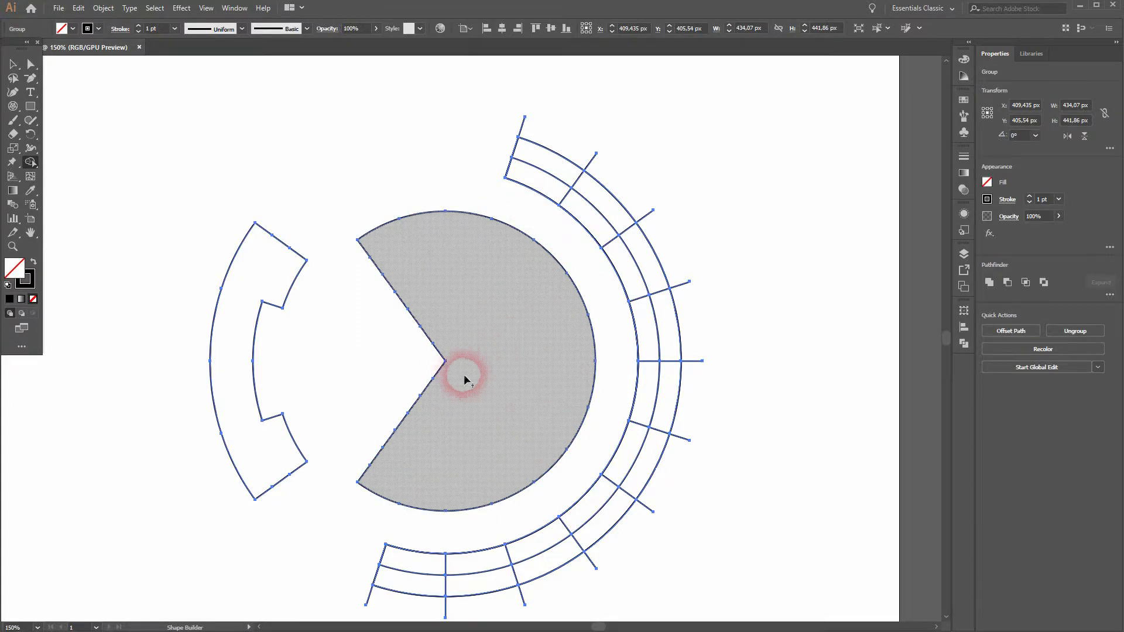
drag(507, 193, 560, 141)
mouse_move(609, 171)
mouse_down()
mouse_move(558, 228)
mouse_move(586, 234)
mouse_up()
mouse_move(567, 191)
mouse_down()
mouse_move(603, 281)
mouse_move(698, 272)
mouse_move(647, 330)
mouse_move(680, 340)
mouse_move(660, 380)
mouse_move(613, 407)
mouse_move(692, 427)
mouse_move(642, 466)
mouse_move(607, 455)
mouse_move(657, 500)
mouse_move(596, 496)
mouse_move(602, 540)
mouse_up()
mouse_move(477, 547)
mouse_down()
mouse_move(447, 606)
mouse_move(381, 575)
mouse_move(417, 585)
mouse_move(501, 563)
mouse_move(567, 527)
mouse_move(617, 467)
mouse_move(642, 406)
mouse_move(642, 321)
mouse_move(609, 236)
mouse_move(588, 214)
mouse_up()
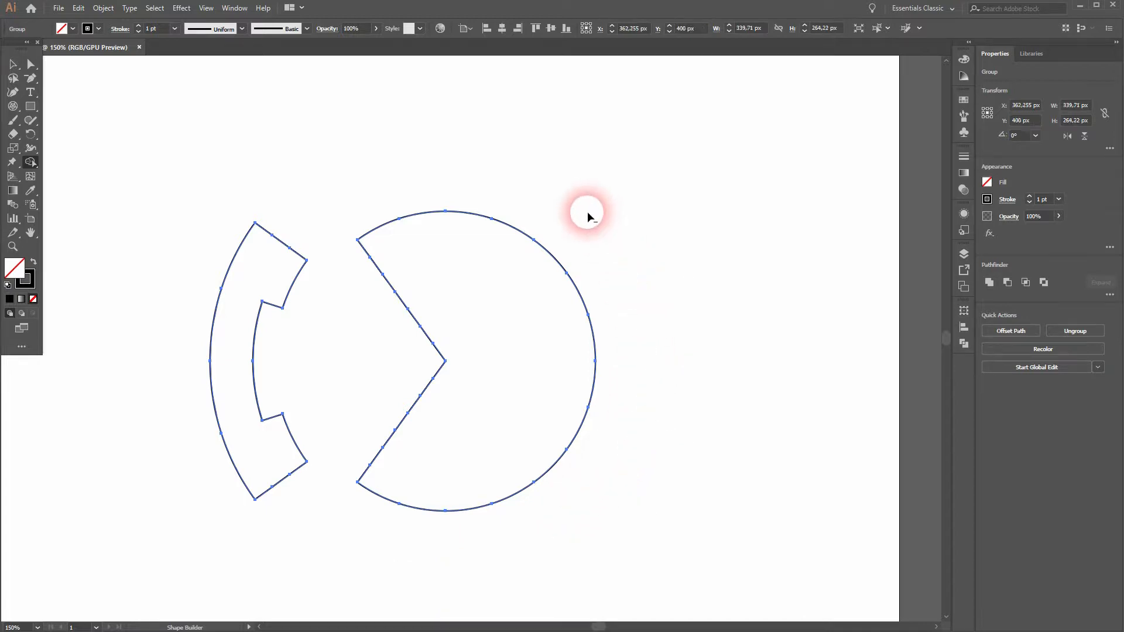
Select the handset and the wedge-cut circle together and ungroup them twice into separate paths
click(12, 64)
click(82, 207)
drag(127, 95, 627, 310)
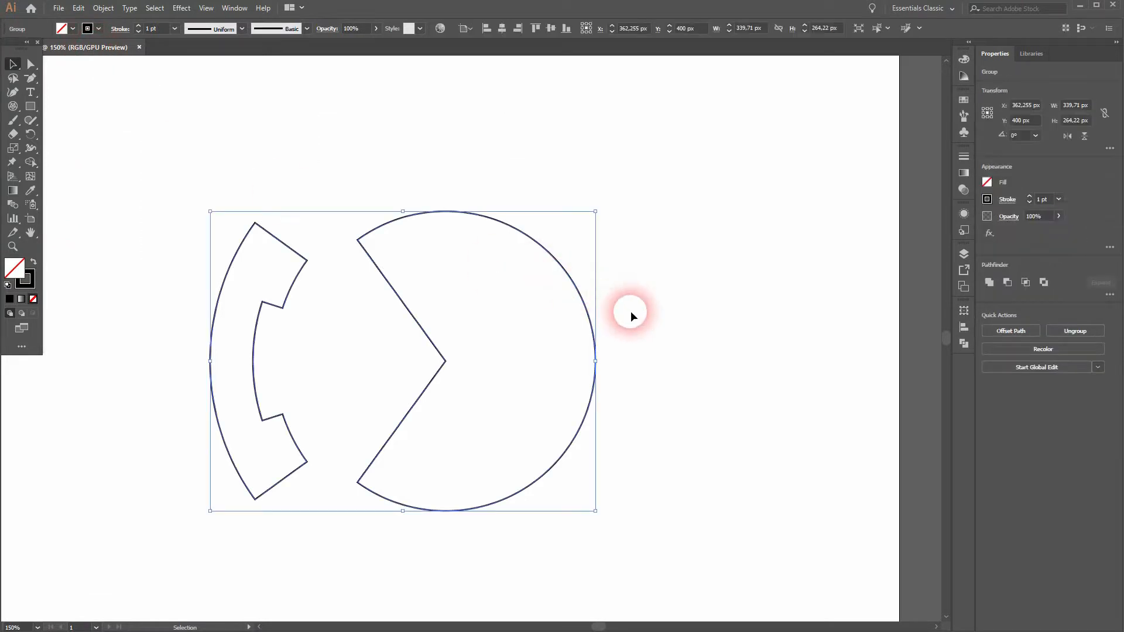
click(104, 7)
click(141, 64)
click(105, 8)
click(126, 64)
click(104, 9)
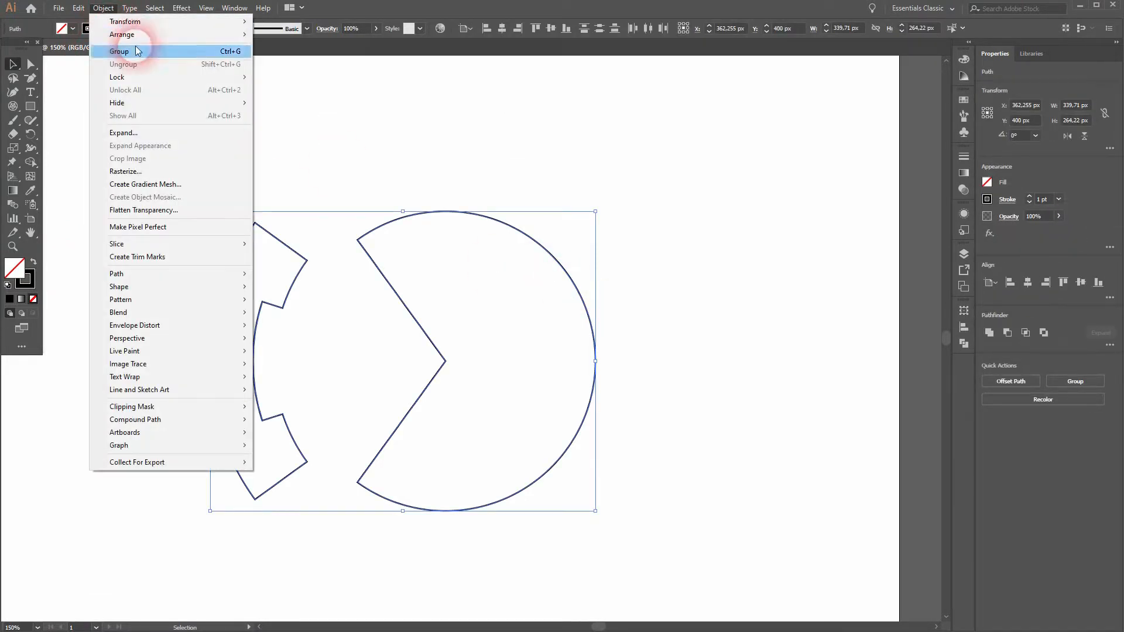
click(267, 241)
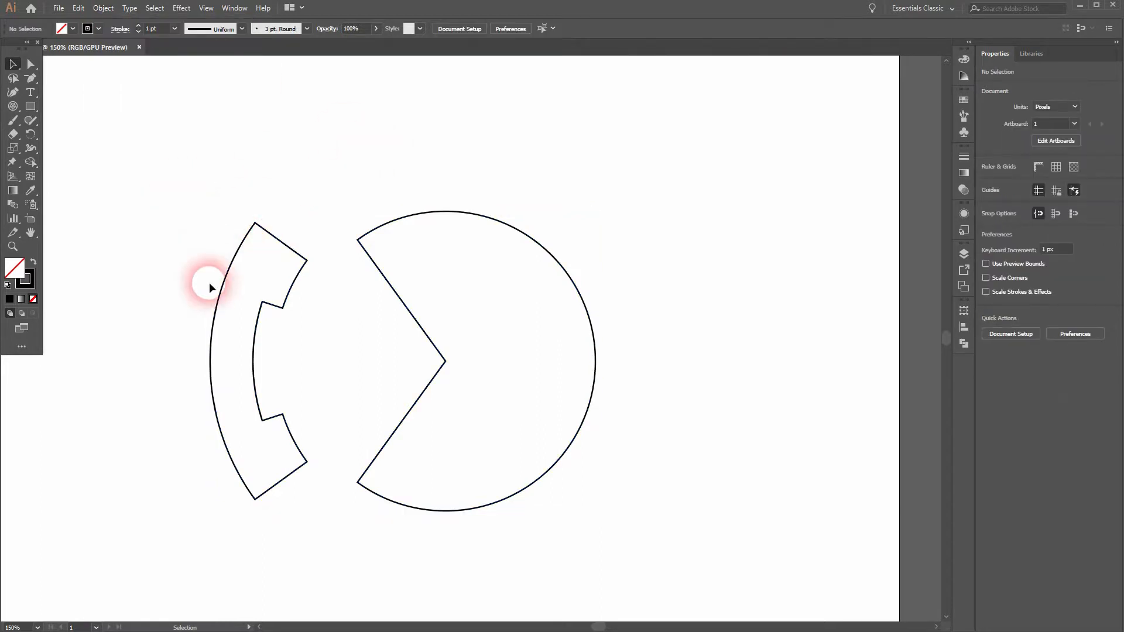
Delete the upper and lower corner anchor points where the circle's arc meets the V-shaped lines
click(220, 301)
click(422, 327)
click(35, 68)
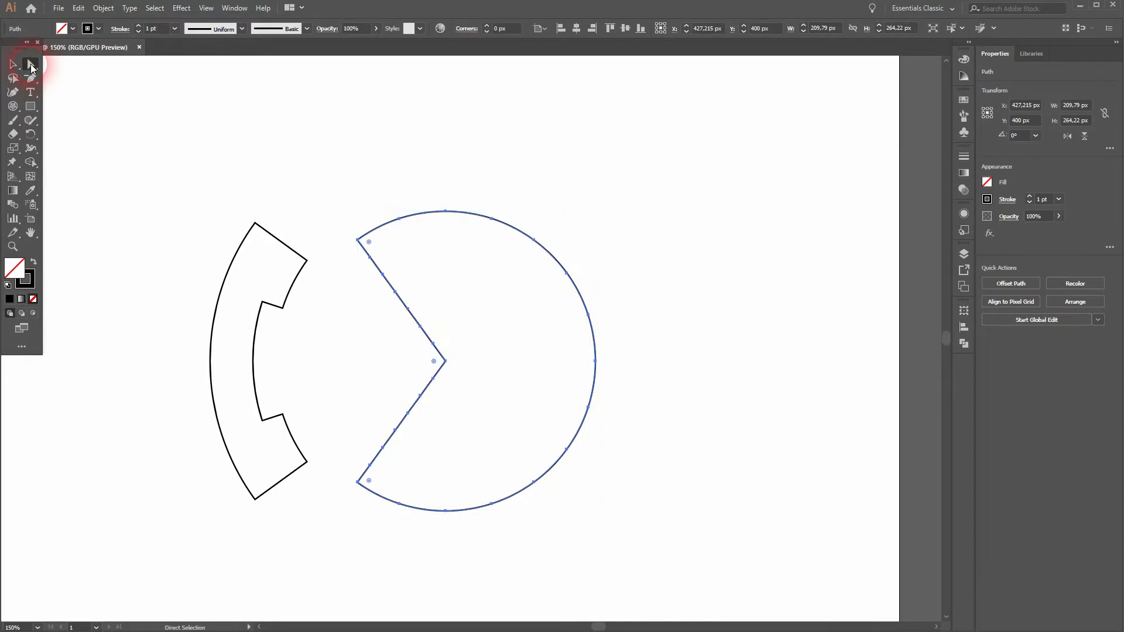
click(357, 240)
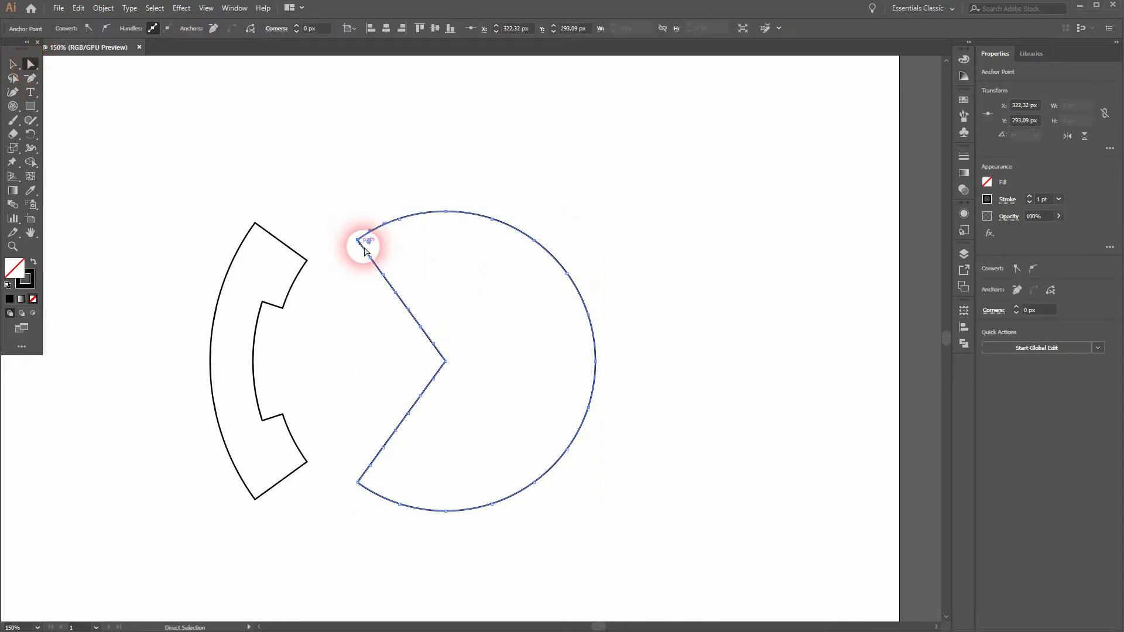
key(Delete)
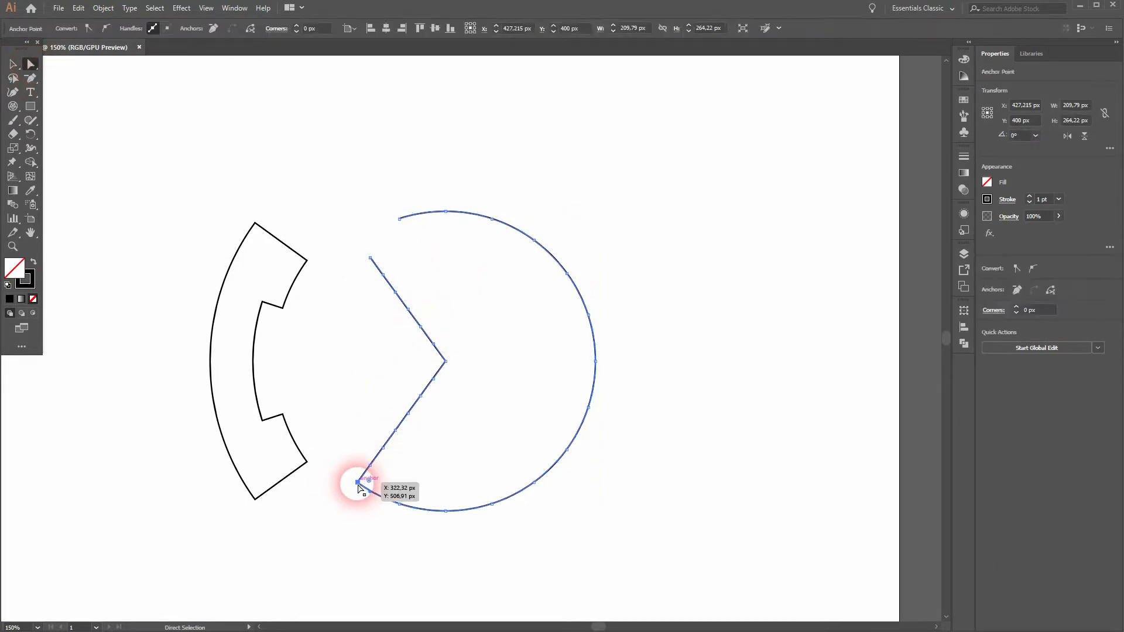
key(Delete)
click(744, 401)
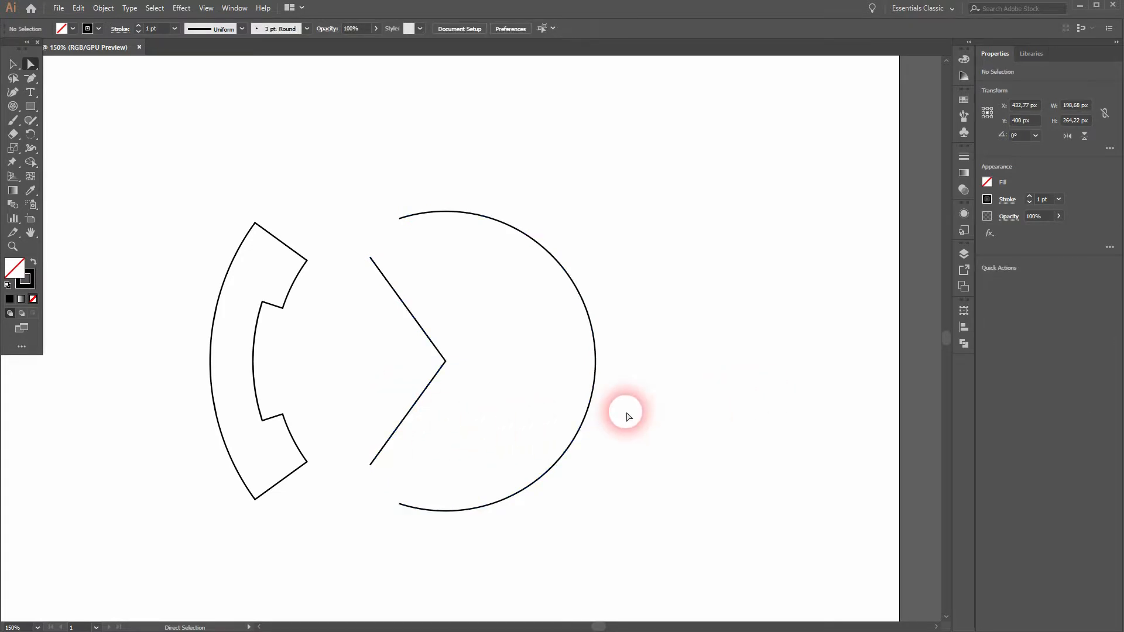
Delete the V-shaped line inside the circle, leaving only the open arc beside the handset
click(421, 401)
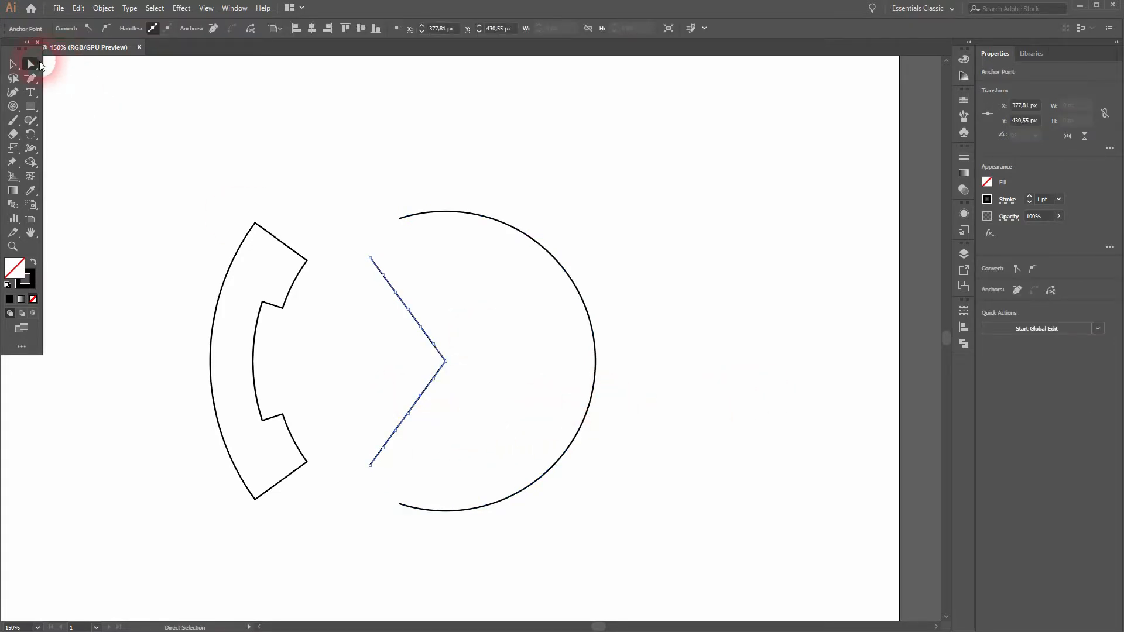
key(Delete)
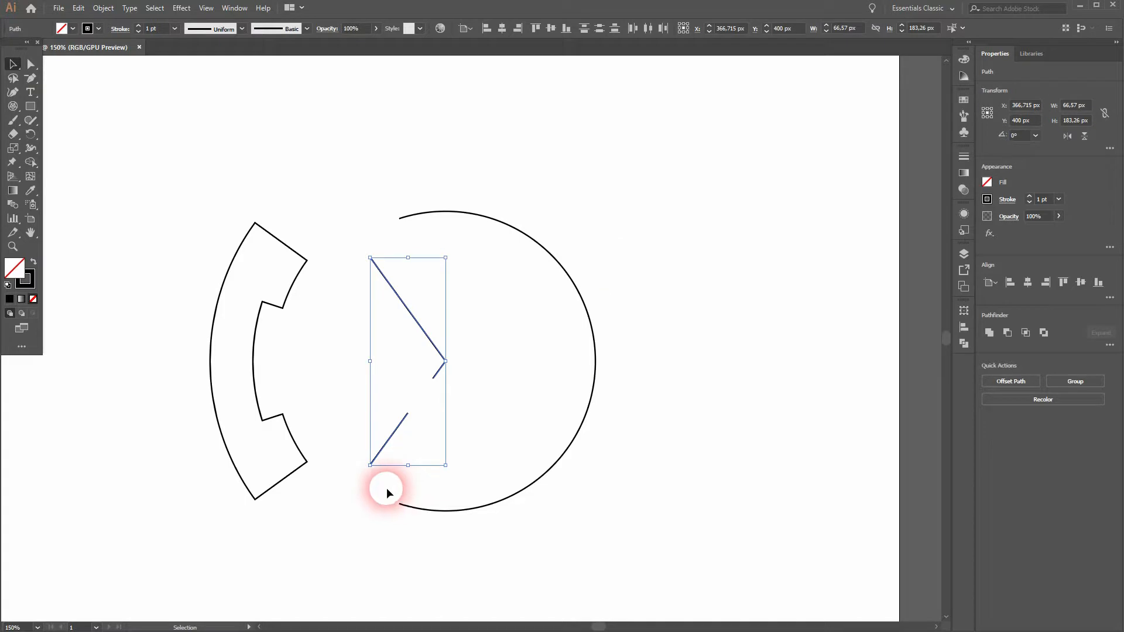
key(Delete)
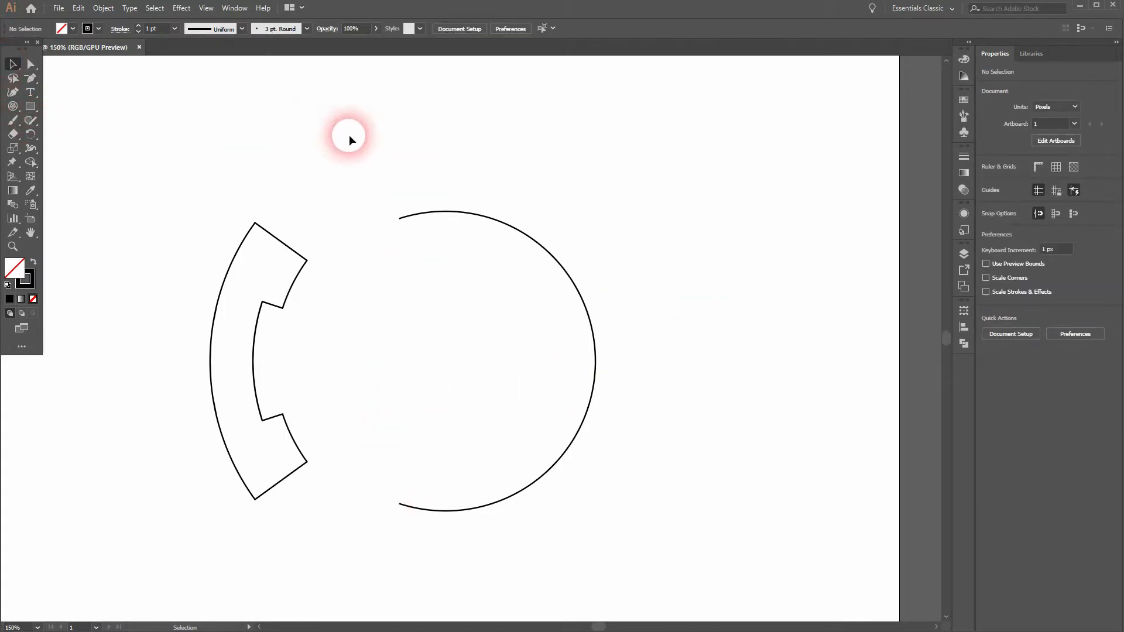
Add the point text "24" inside the open arc
click(30, 94)
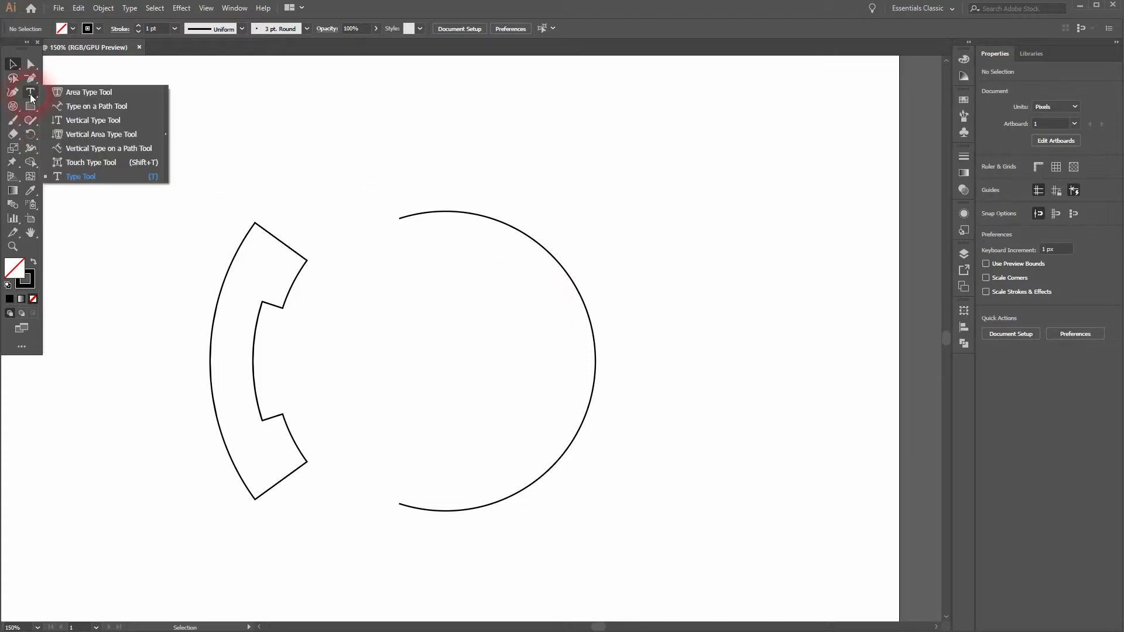
click(100, 174)
click(405, 340)
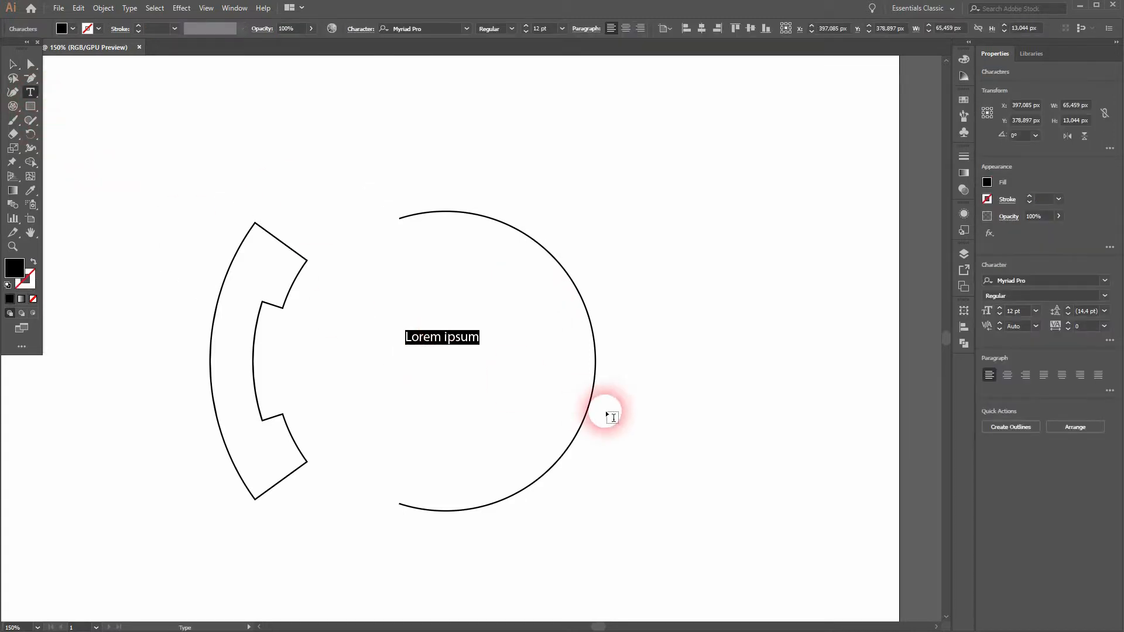
click(11, 66)
Enlarge the "24" text to about 95 pt and position it in the middle of the open arc
click(411, 333)
drag(426, 335, 475, 316)
mouse_move(485, 267)
mouse_down()
mouse_move(467, 261)
mouse_move(466, 280)
mouse_up()
drag(465, 327, 474, 367)
drag(489, 369, 485, 370)
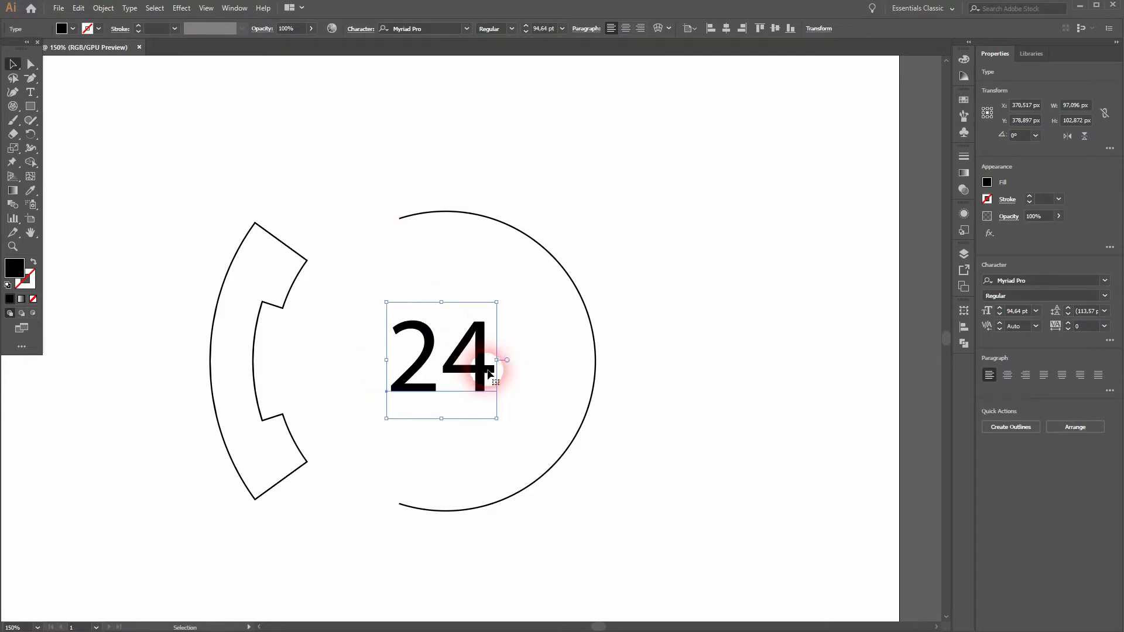
click(719, 374)
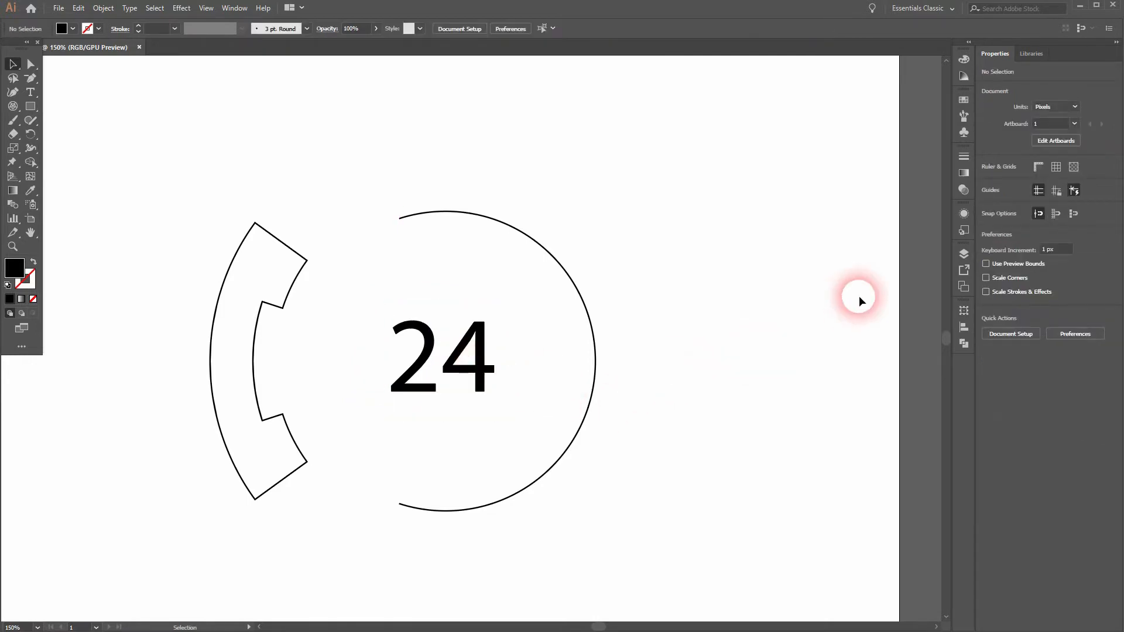
Align the handset, the arc and the "24" text to their common vertical centre
drag(196, 193, 679, 375)
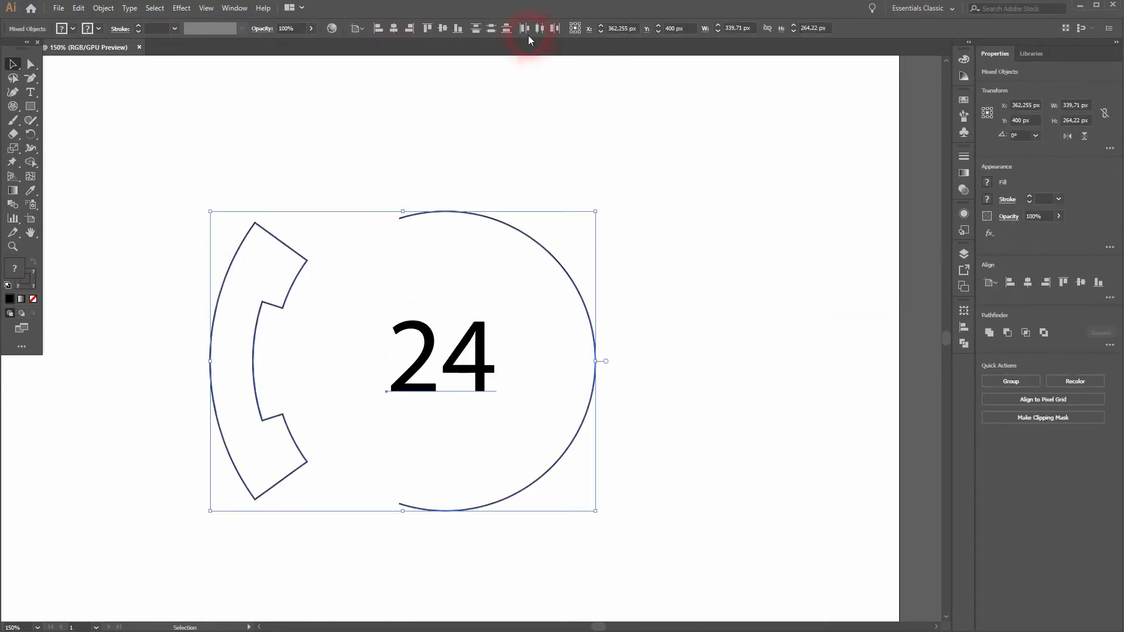
click(443, 28)
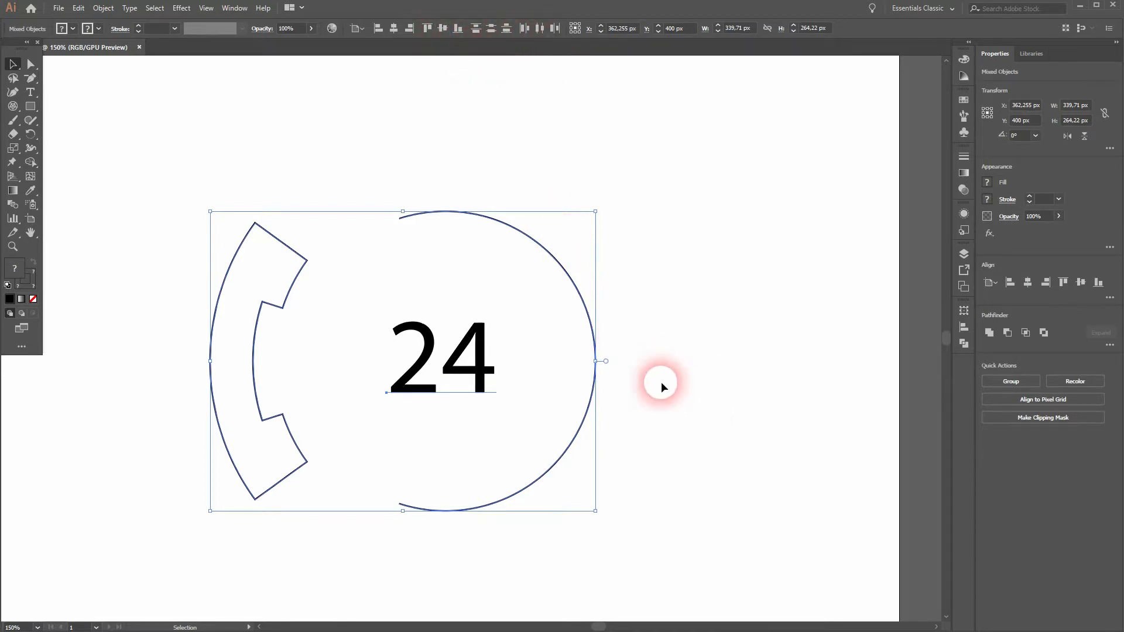
click(691, 337)
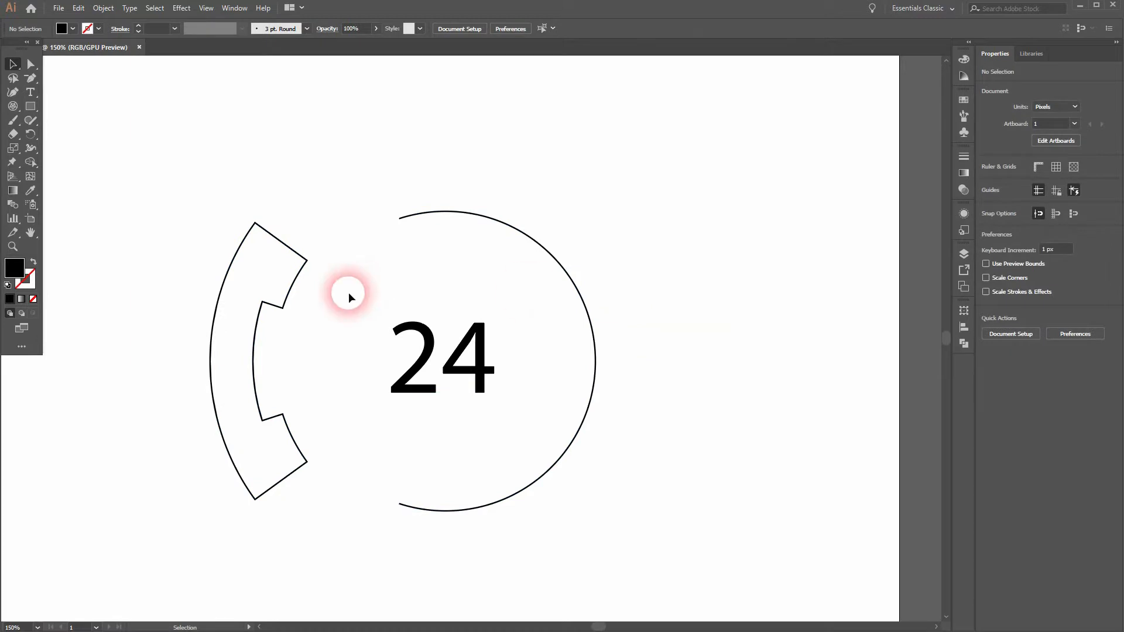
Nudge the handset about 49 px to the right, closer to the opening of the arc
click(295, 283)
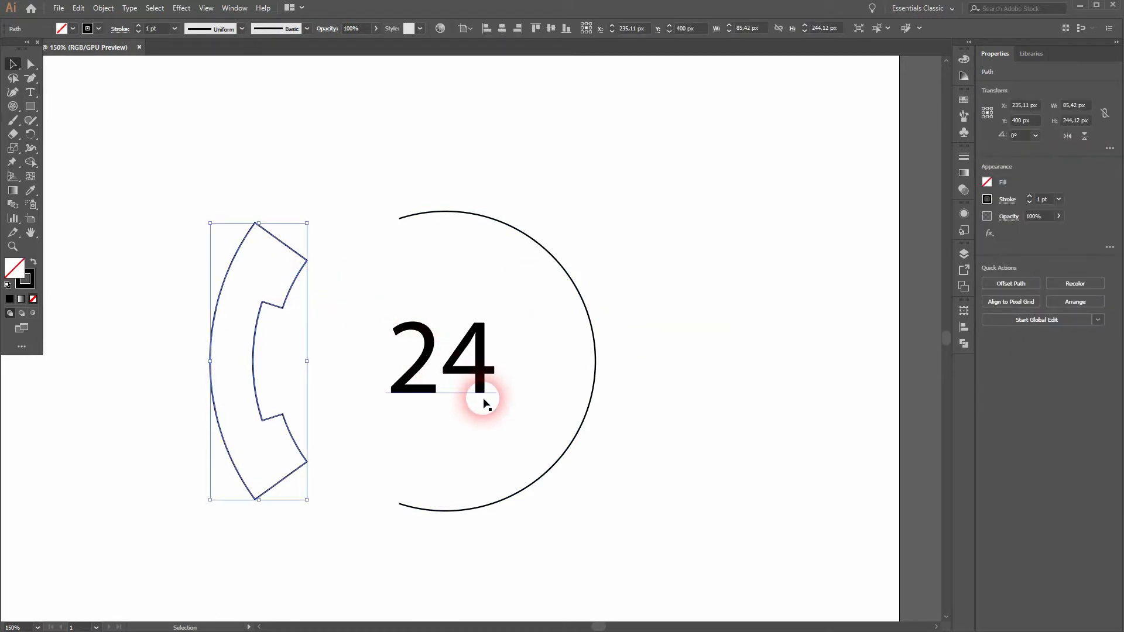
key(Right)
key(Right)
key(Right)
key(Right)
key(Right)
key(Right)
key(Right)
key(Right)
key(Right)
key(Right)
key(Right)
key(Right)
key(Right)
key(Right)
key(Right)
key(Right)
key(Right)
key(Right)
key(Right)
key(Right)
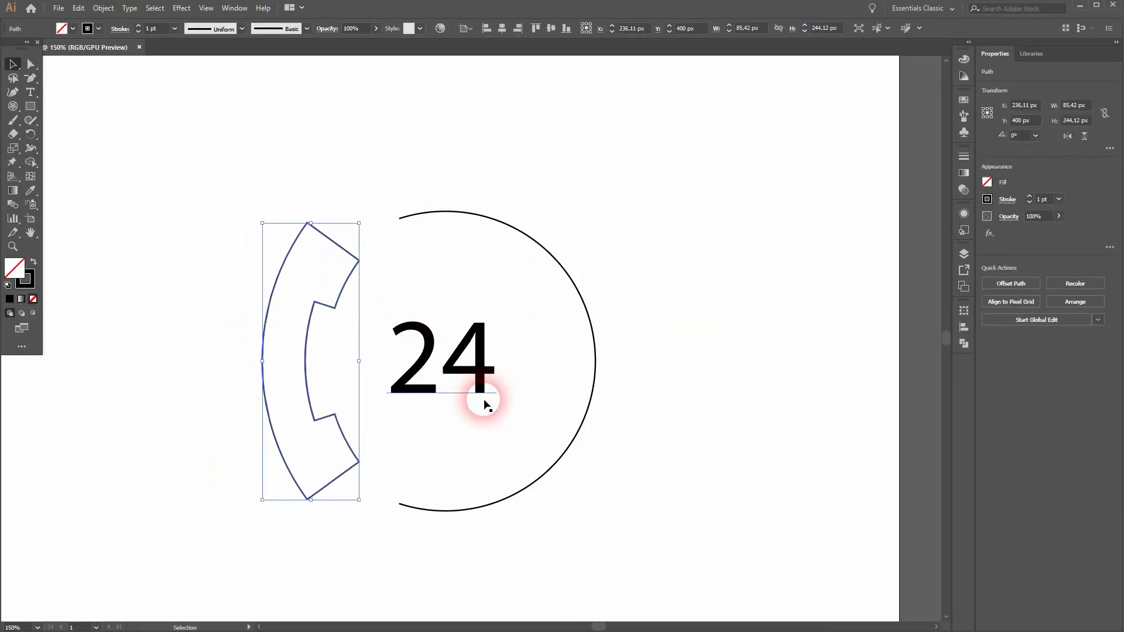
key(Right)
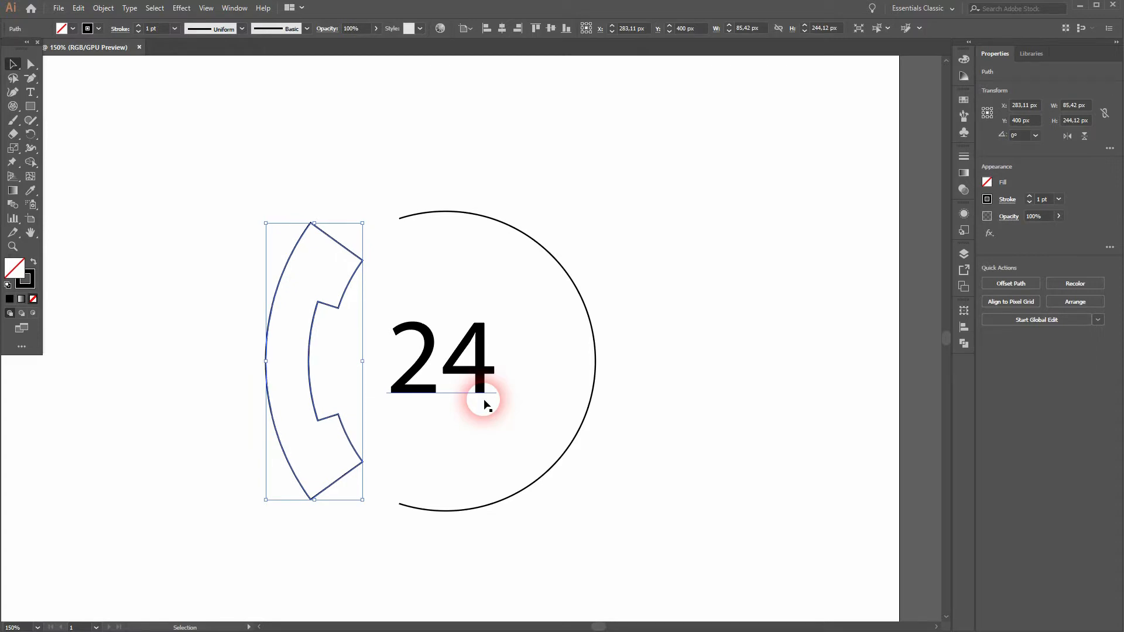
click(722, 373)
Nudge the "24" text about 7 px to the right inside the arc
click(484, 360)
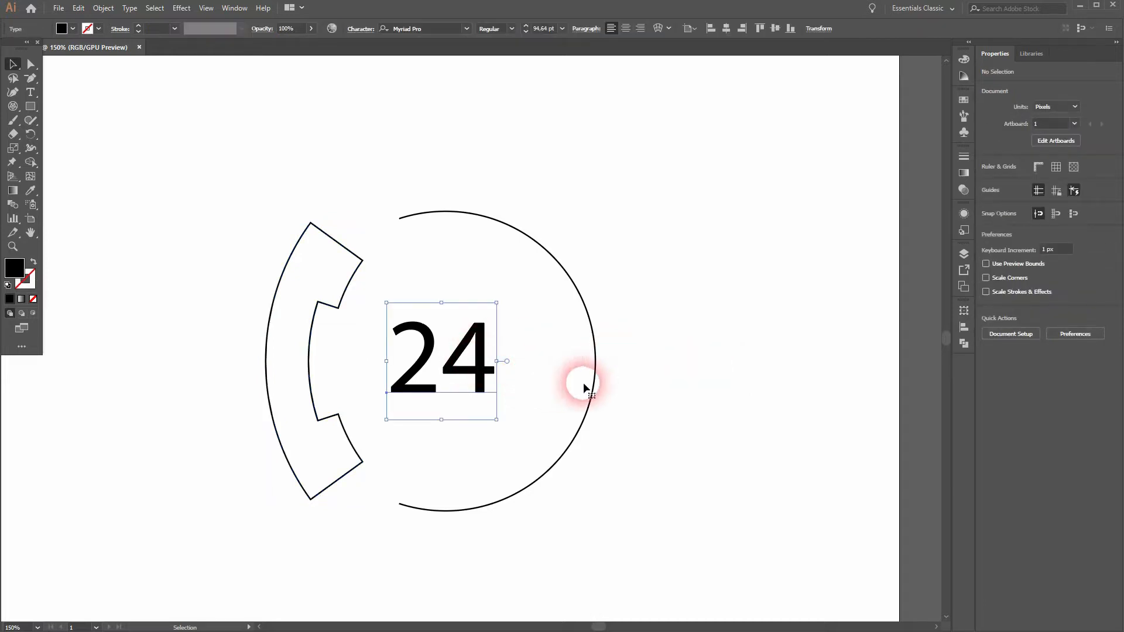
key(Right)
key(Right)
key(Right)
key(Right)
key(Right)
key(Right)
key(Right)
key(Right)
key(Right)
key(Right)
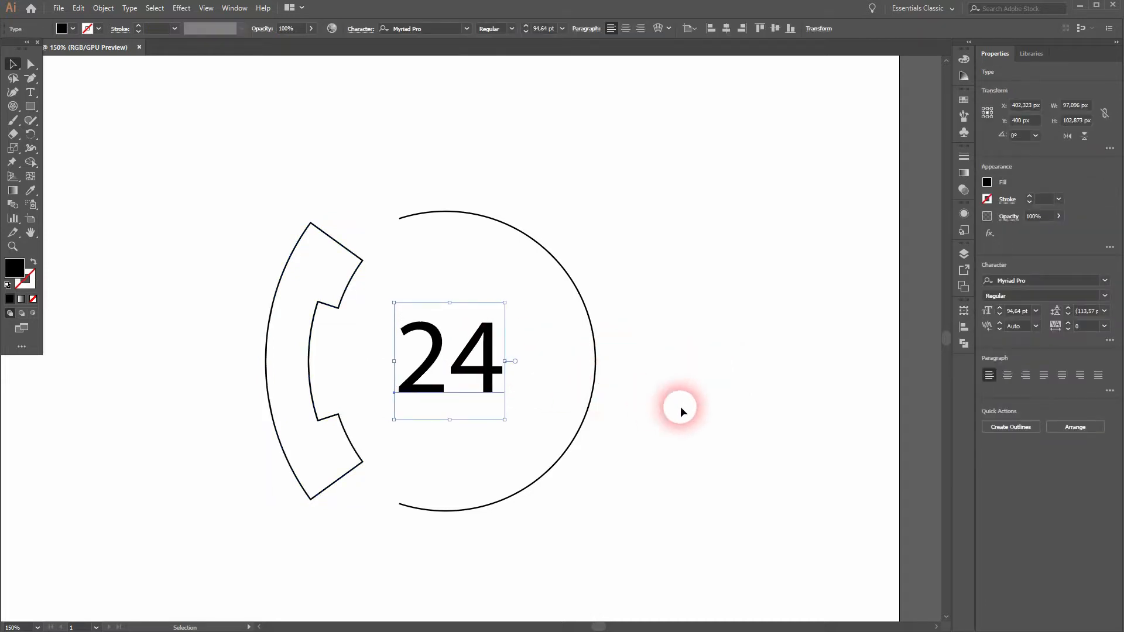
click(680, 406)
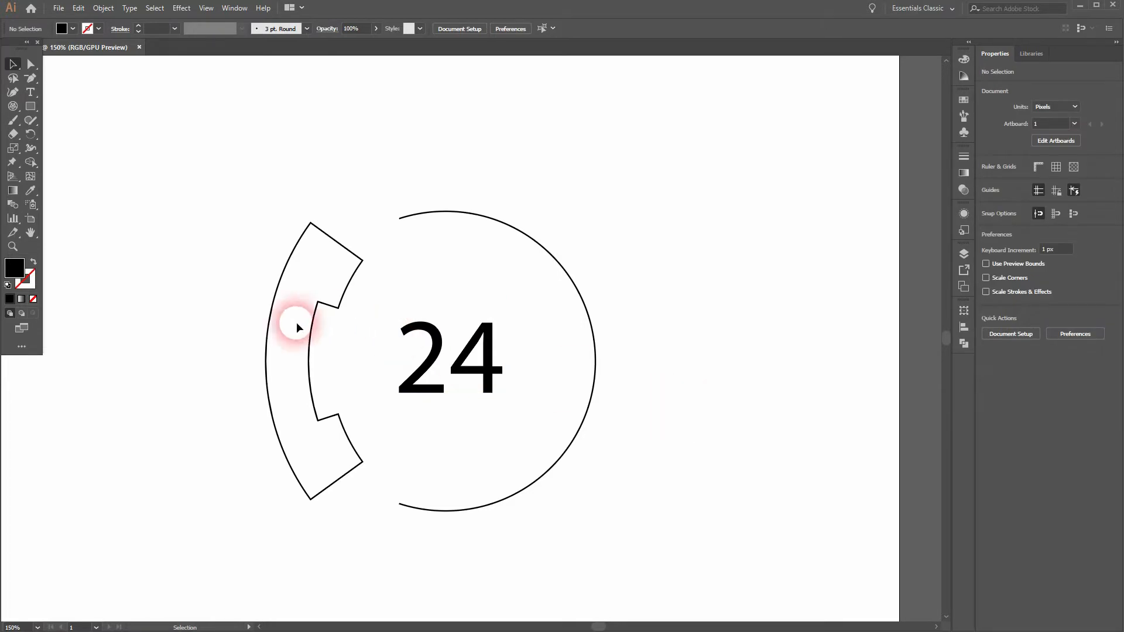
Show the rulers and place a horizontal guide across the middle of the handset, text and arc
key(ctrl+a)
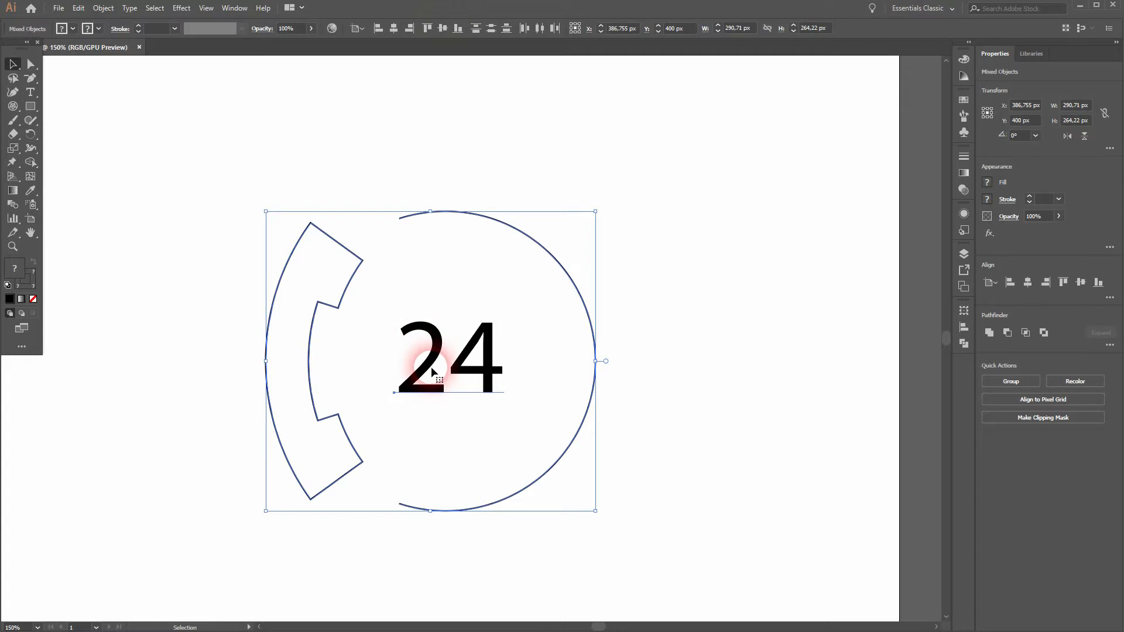
click(707, 351)
click(467, 367)
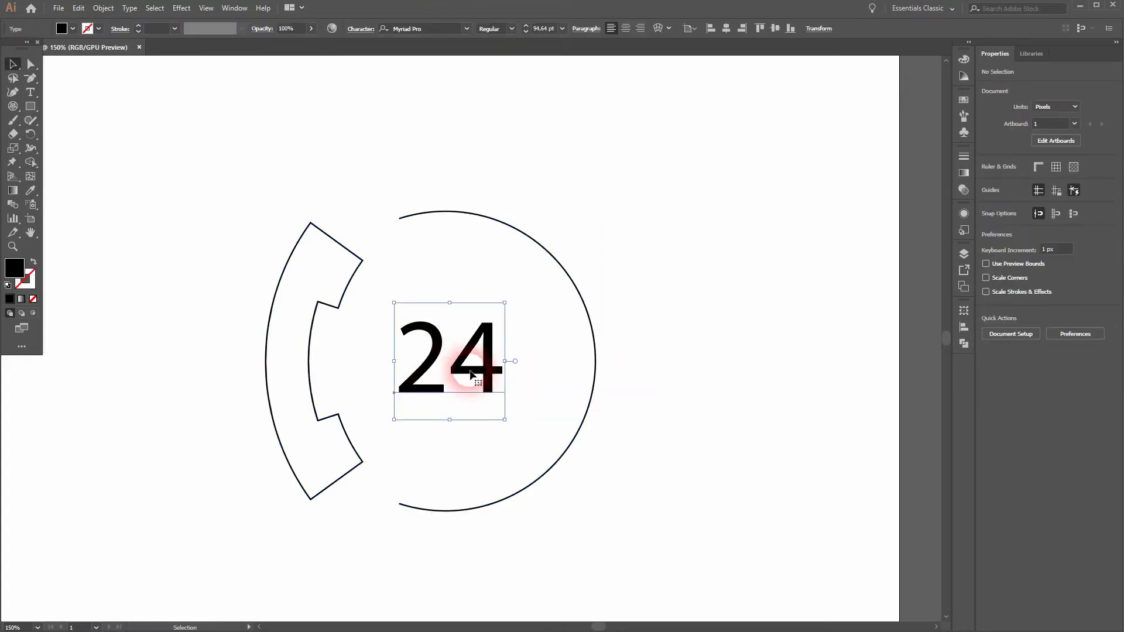
key(ctrl+shift+b)
key(ctrl+r)
key(ctrl+shift+b)
drag(268, 59, 189, 364)
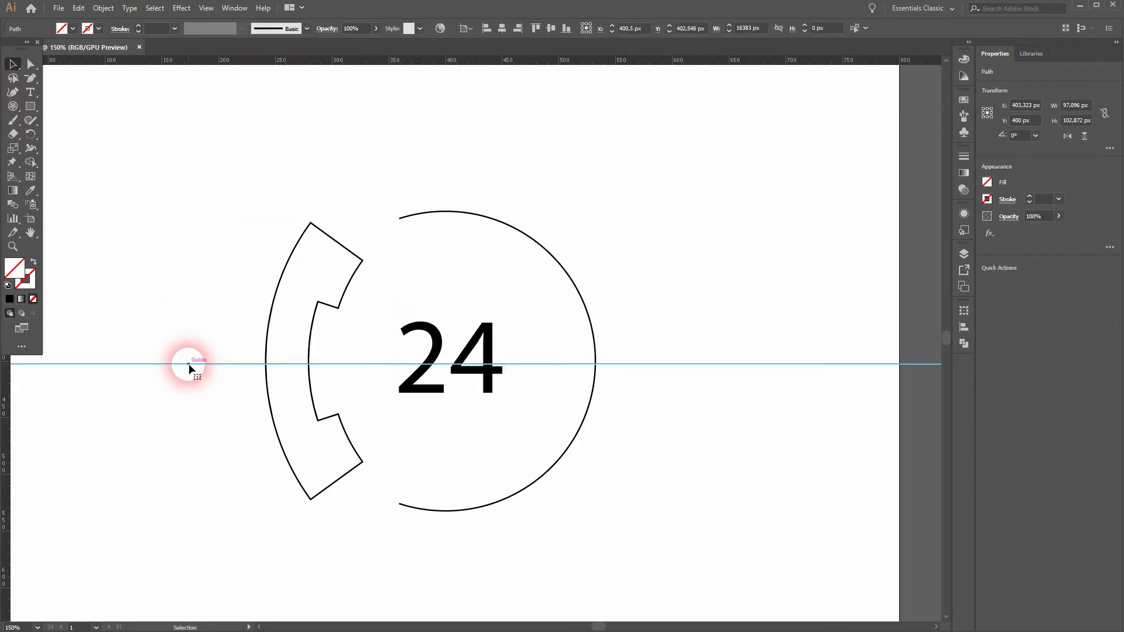
Convert the "24" text to outlines
click(490, 347)
right_click(489, 343)
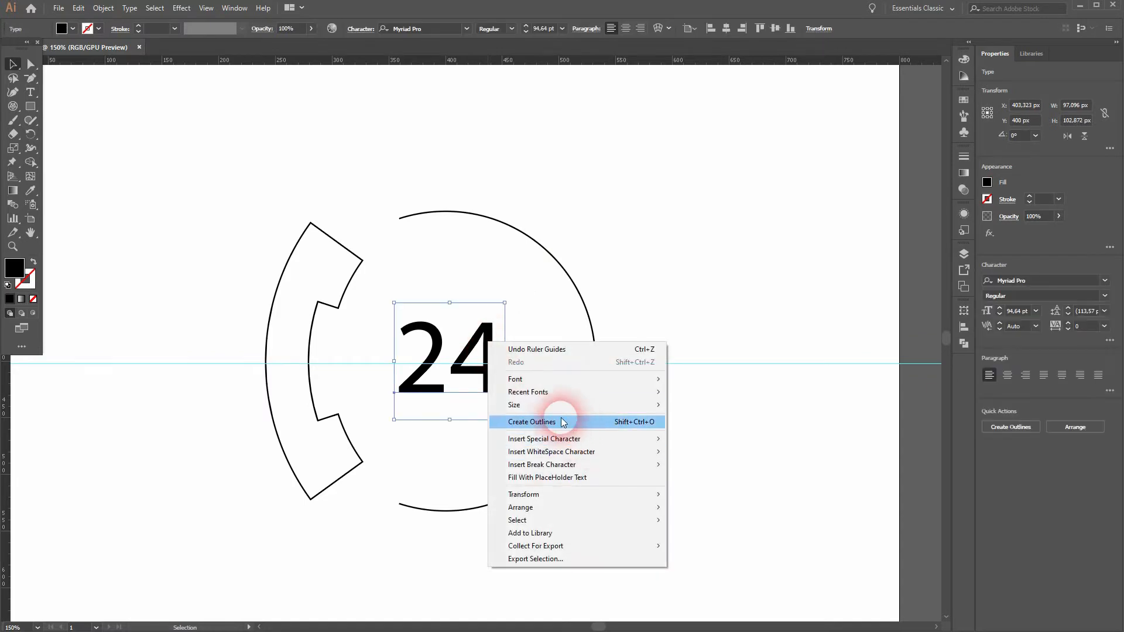
click(563, 421)
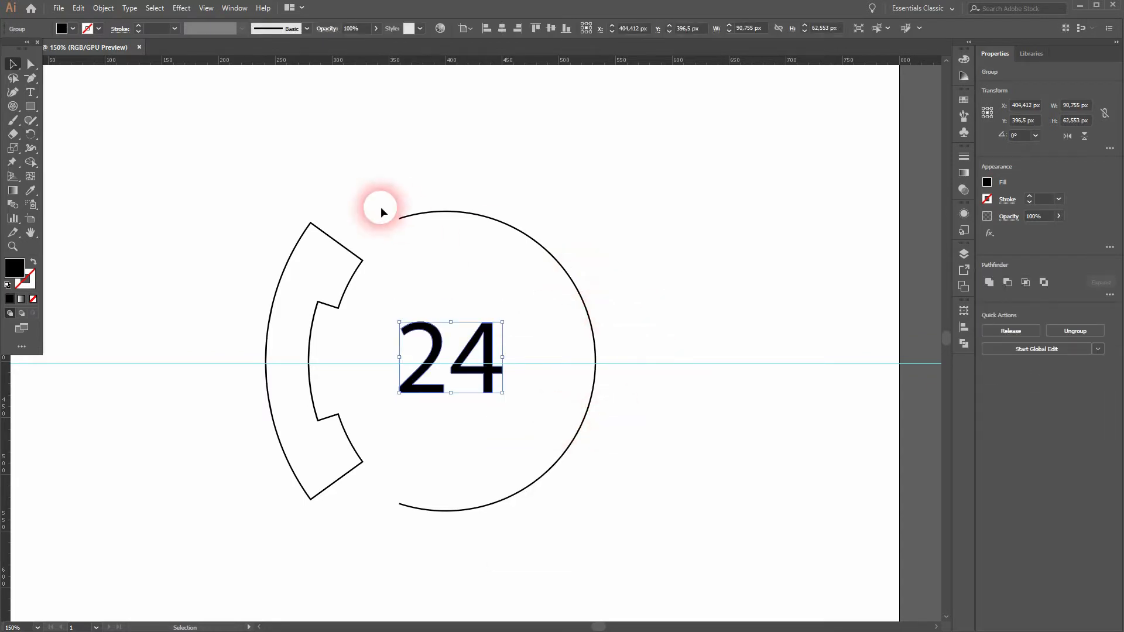
Vertically centre the outlined "24" with the handset, the arc and the guide
drag(221, 163, 638, 359)
scroll(478, 375, up, 1)
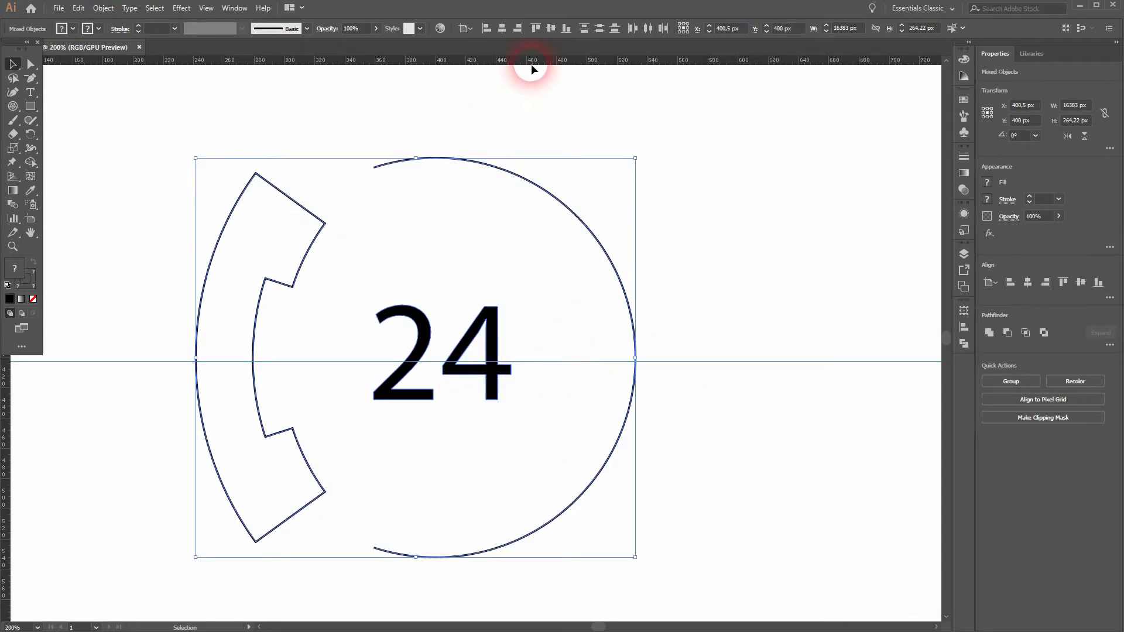
click(550, 29)
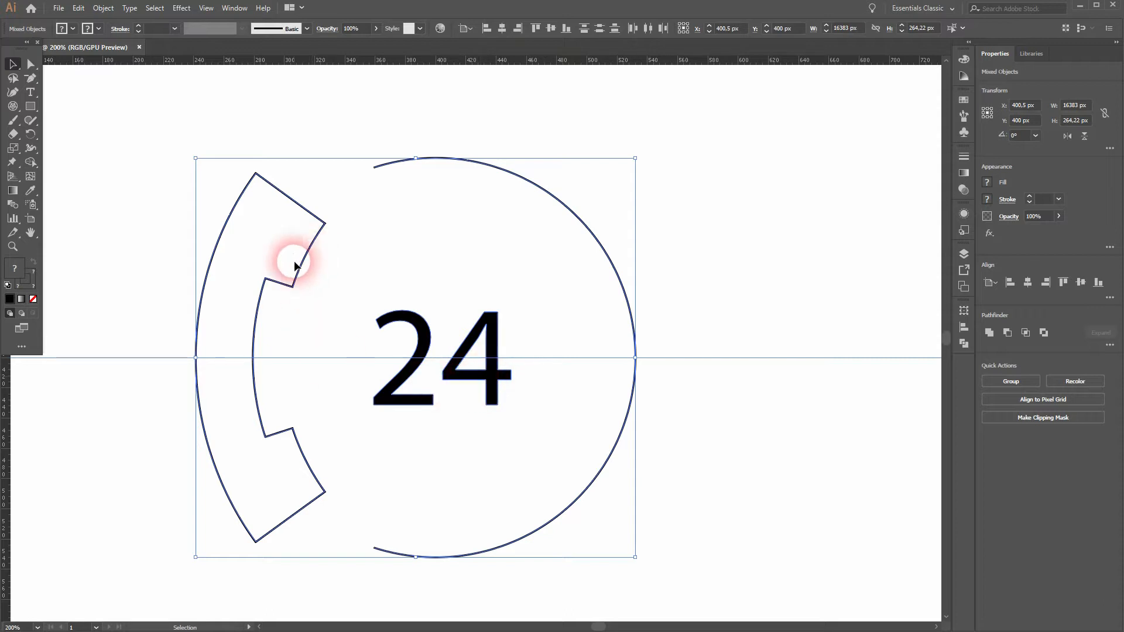
click(805, 454)
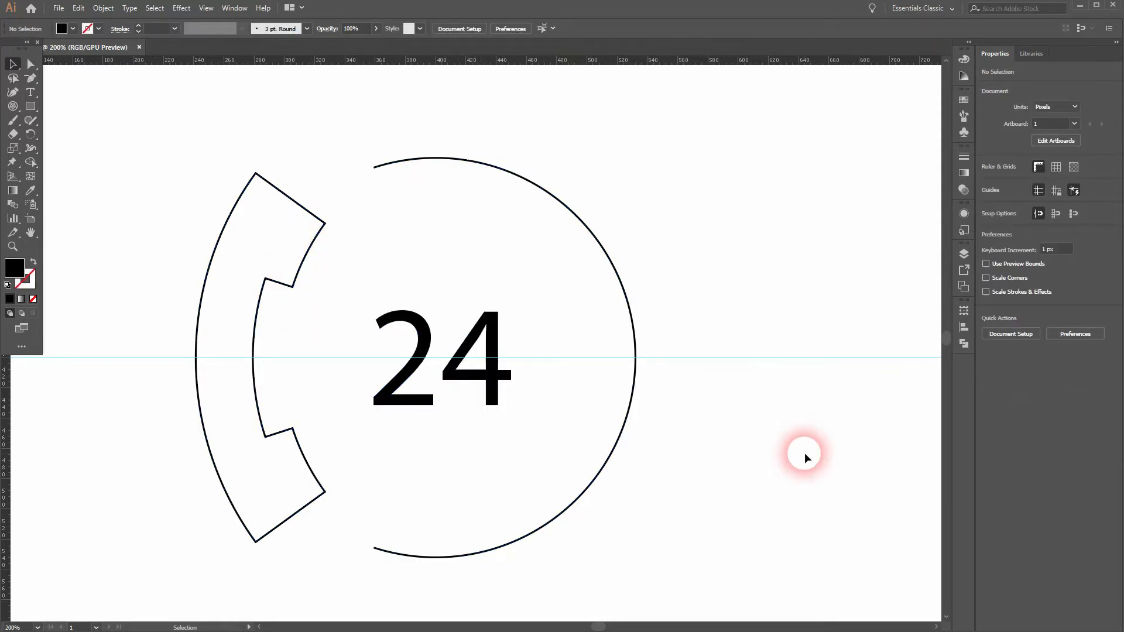
Hide the rulers and clear the guide
key(ctrl+r)
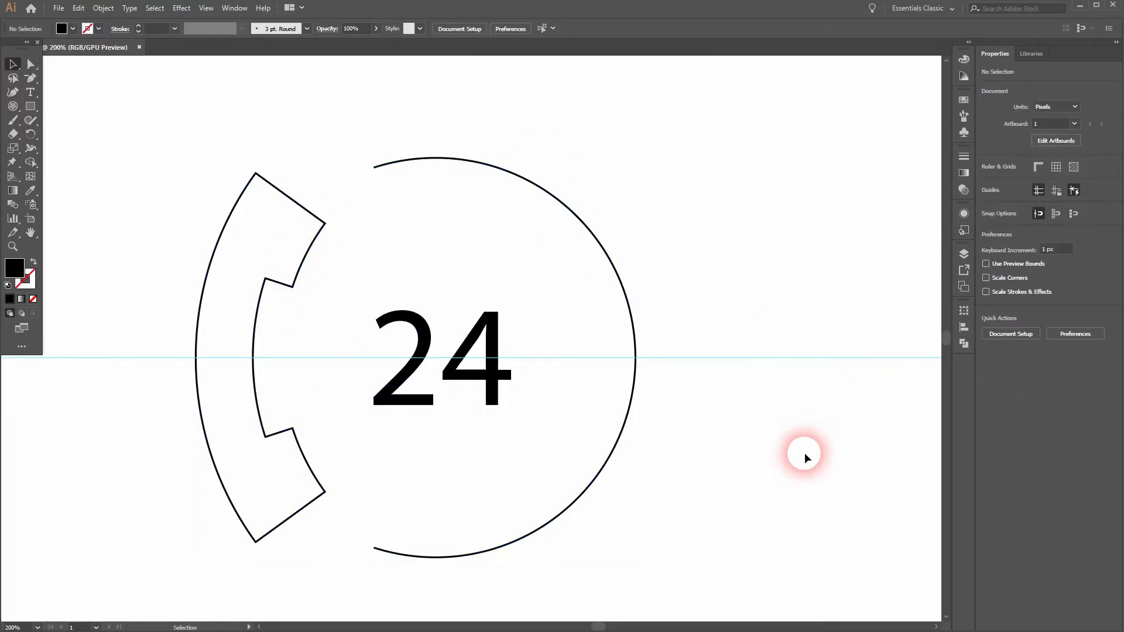
click(204, 8)
mouse_move(339, 423)
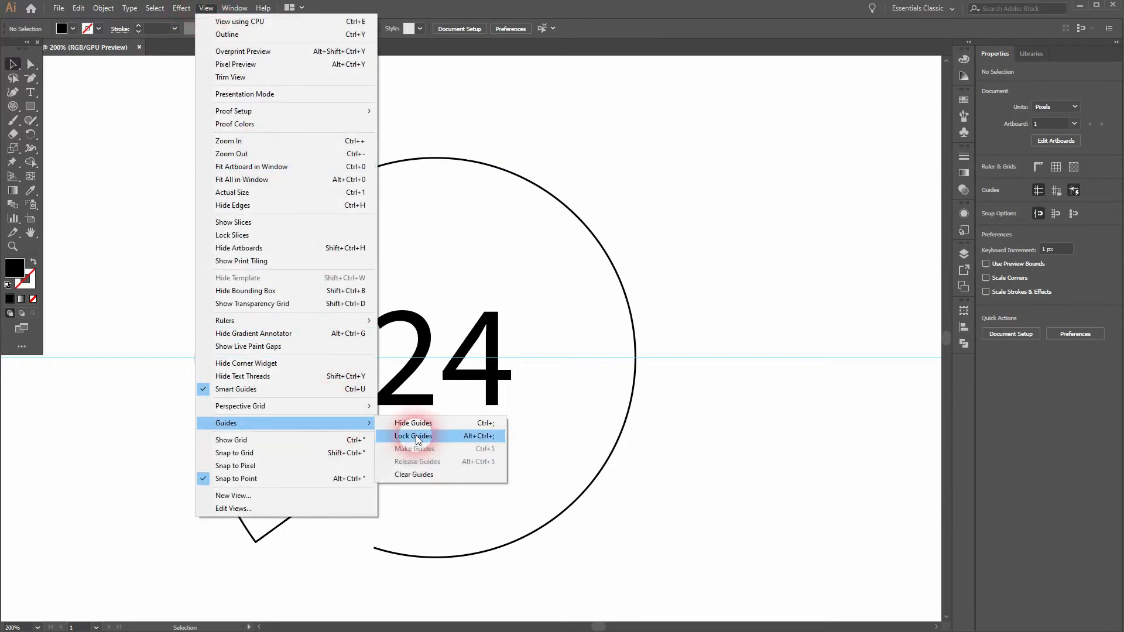
click(460, 478)
Group the handset, the arc and the "24" and fit the artboard in the window
drag(213, 156, 765, 352)
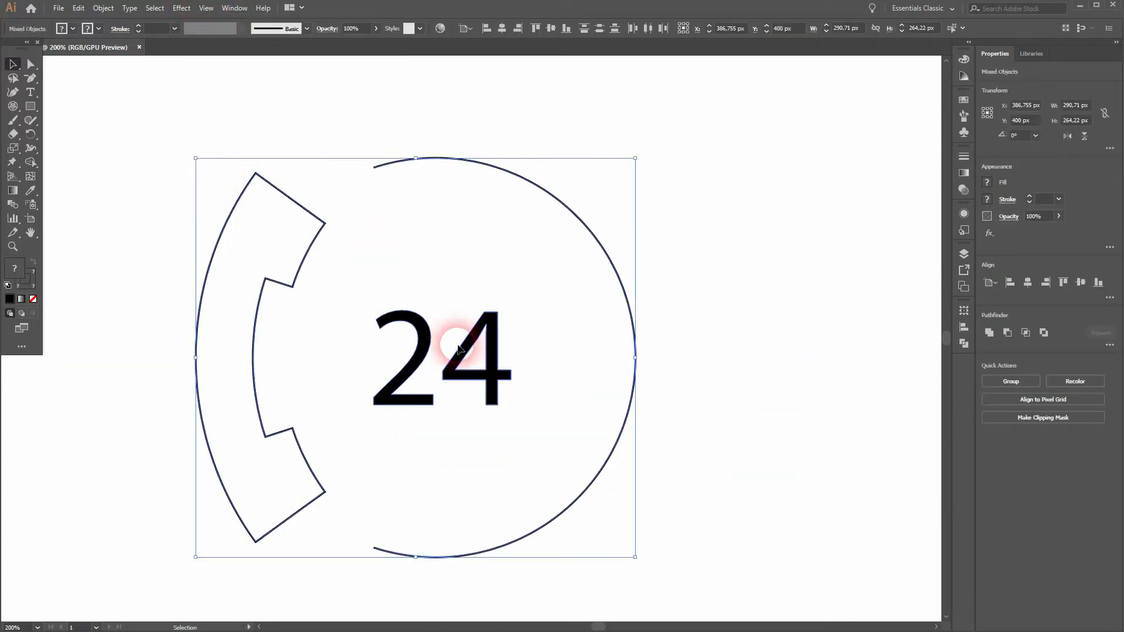
right_click(496, 367)
click(564, 434)
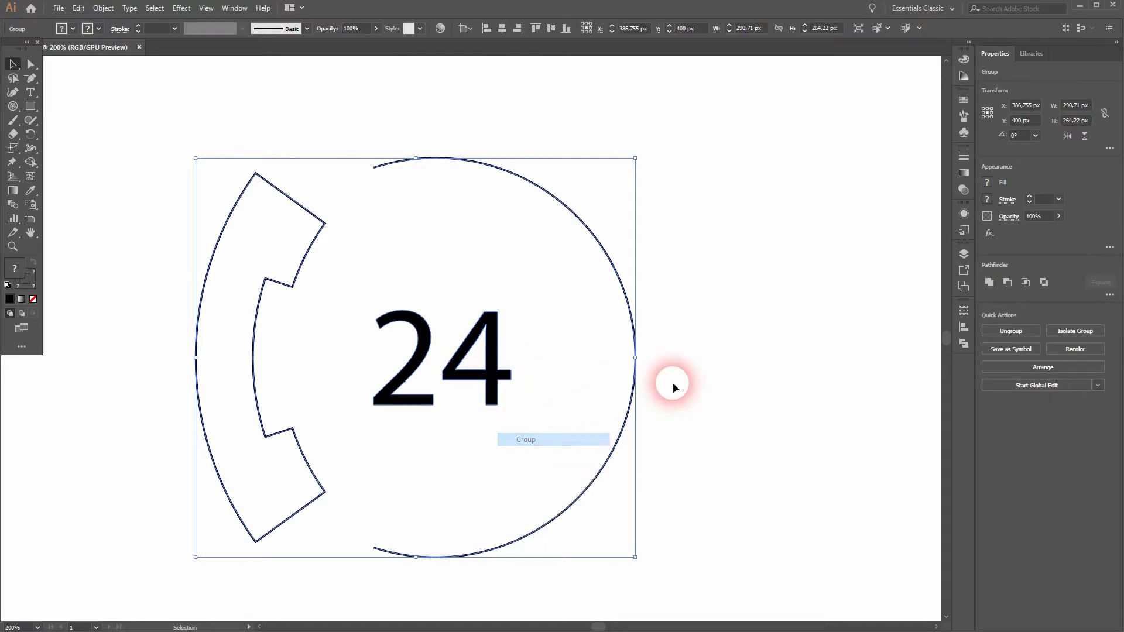
key(ctrl+0)
click(658, 329)
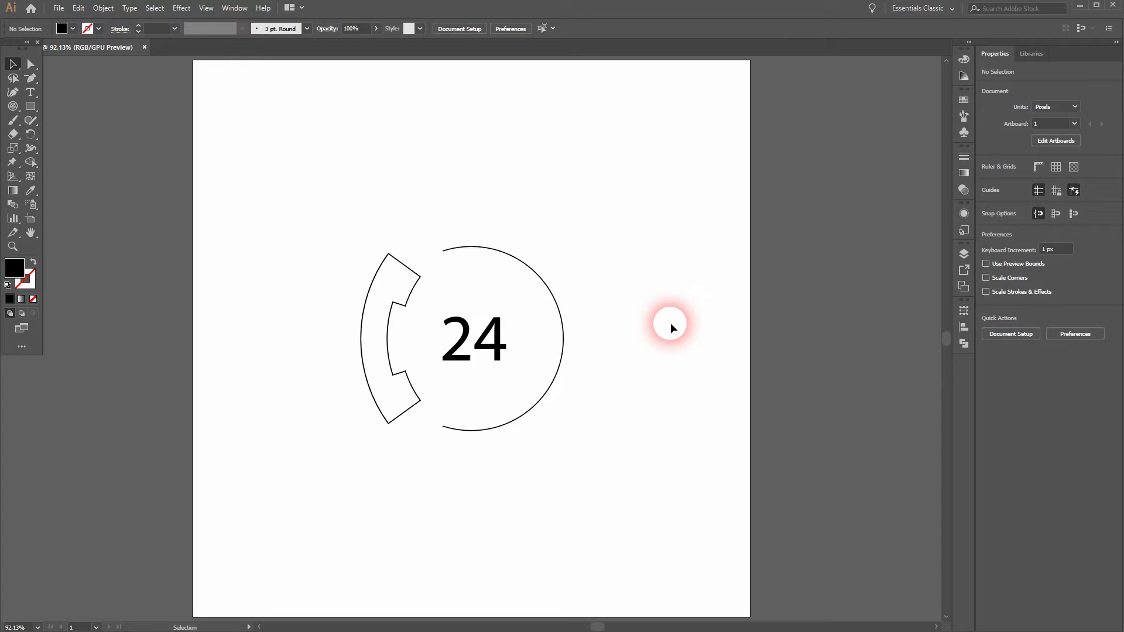
Try to fill the whole logo group with black
drag(288, 463, 570, 214)
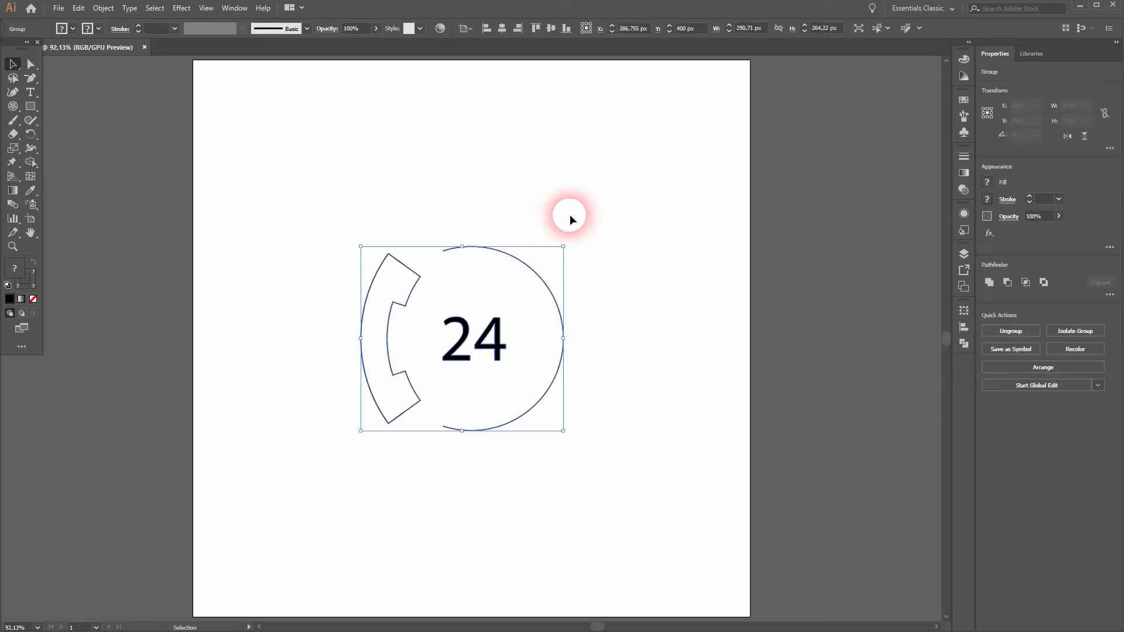
click(65, 29)
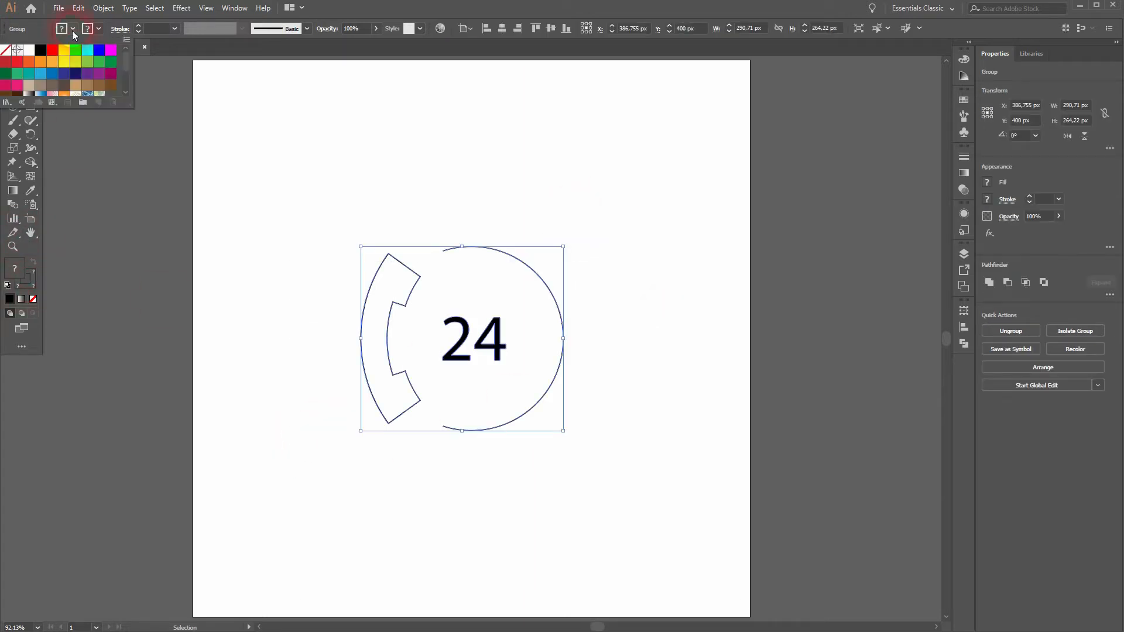
click(44, 51)
click(295, 274)
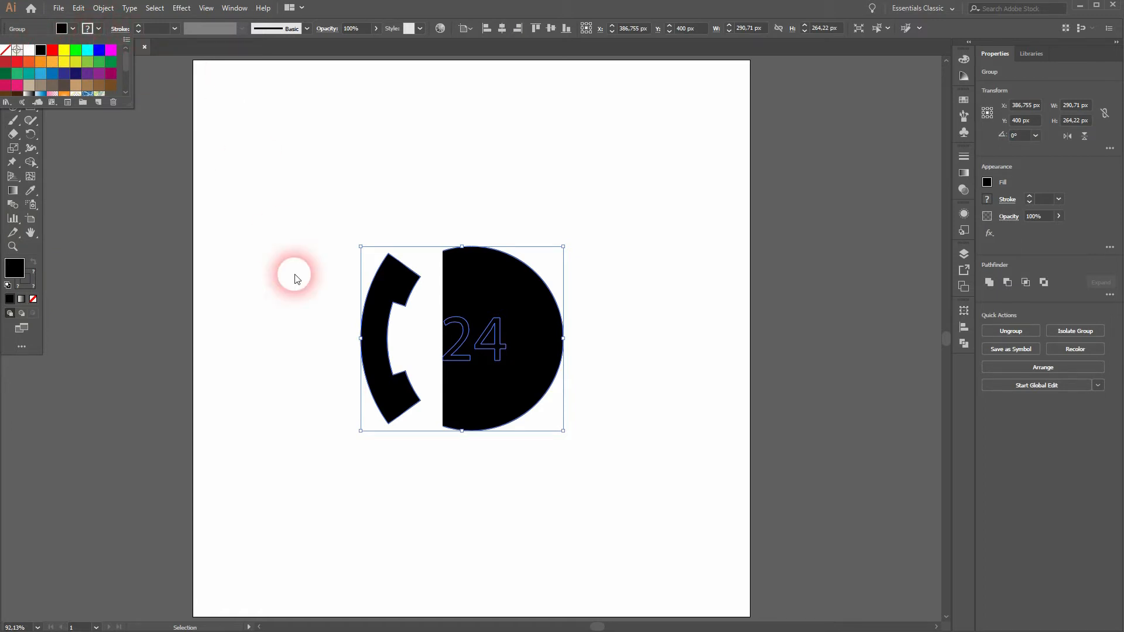
key(ctrl+z)
click(345, 477)
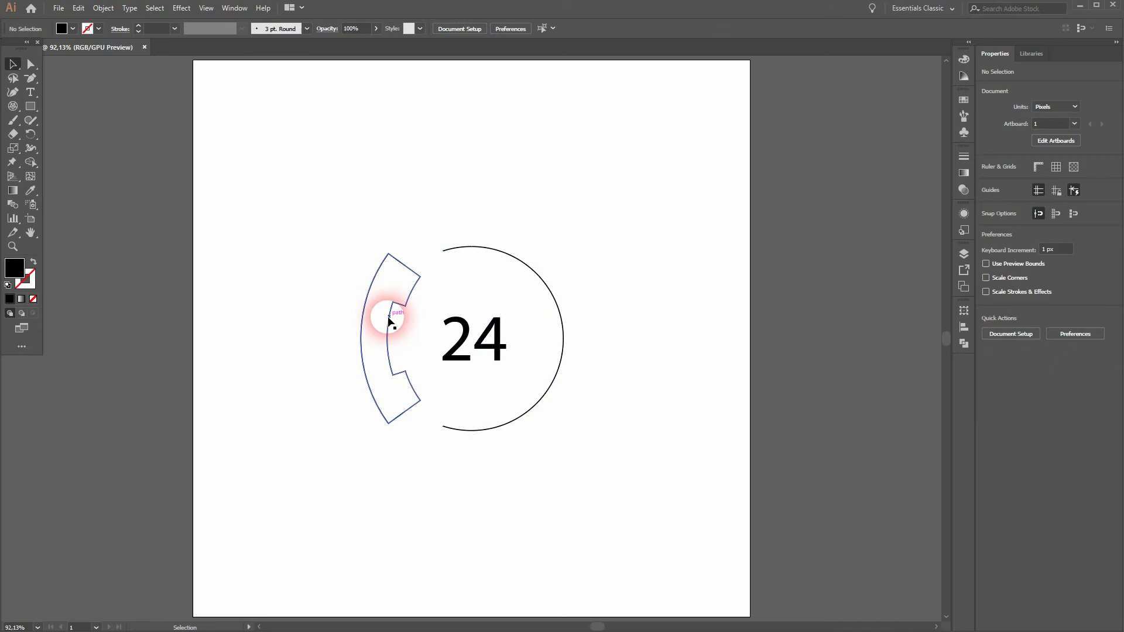
Ungroup the logo so the handset, the arc and the "24" can be coloured separately
click(388, 321)
right_click(389, 319)
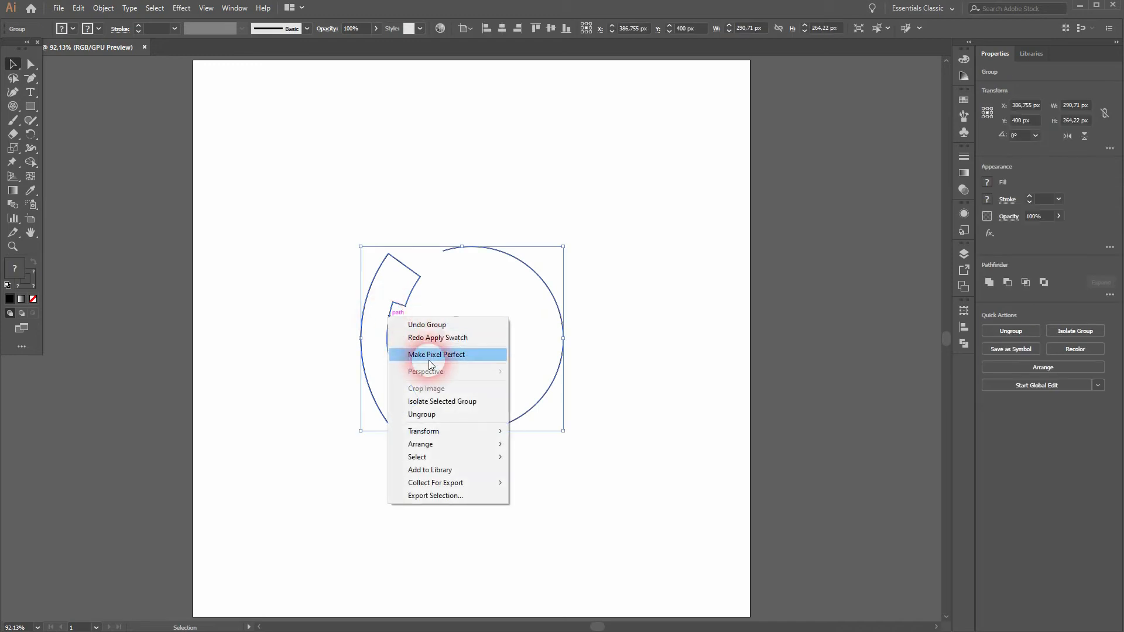
click(422, 415)
click(220, 382)
Swap the handset's fill and stroke, giving it a solid black fill without an outline
click(387, 342)
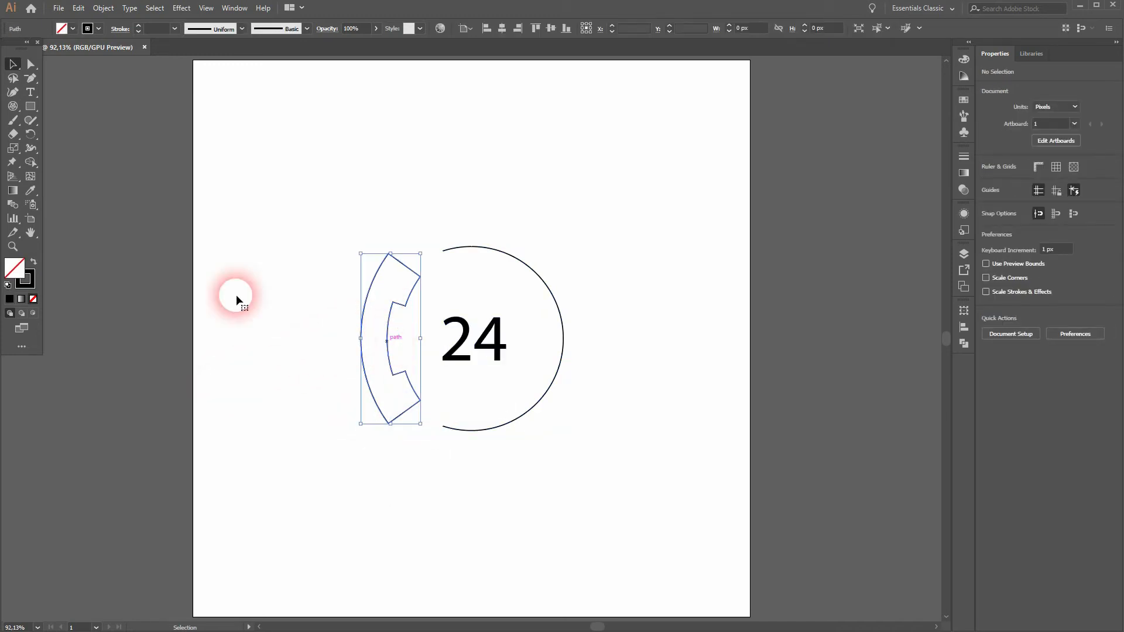
click(34, 262)
click(675, 495)
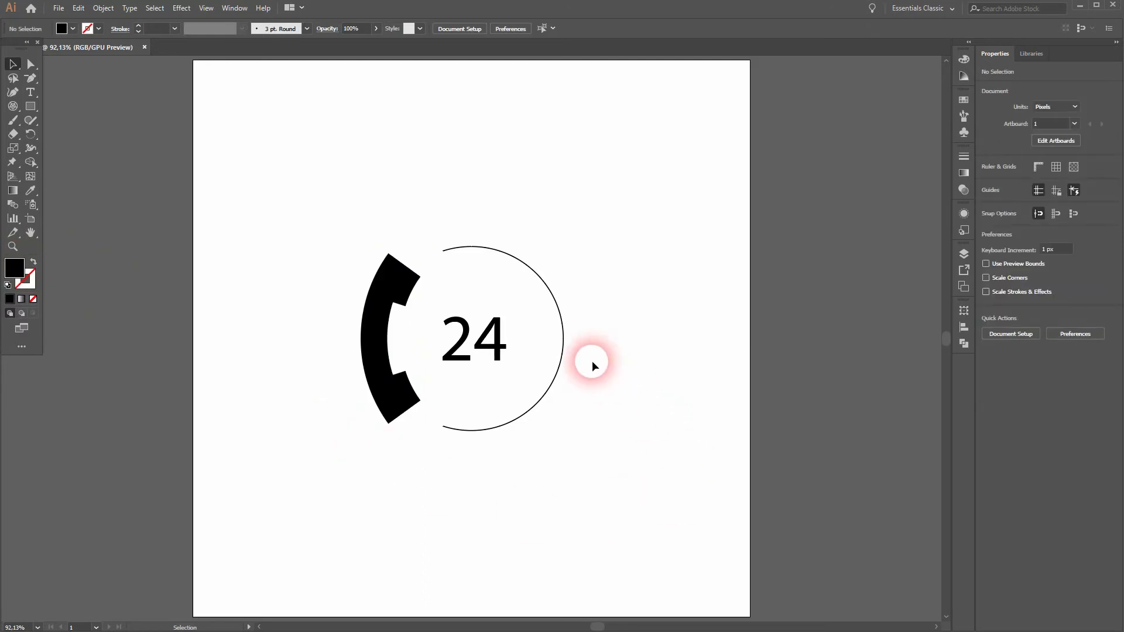
Set the open arc's stroke weight to 10 pt
click(563, 347)
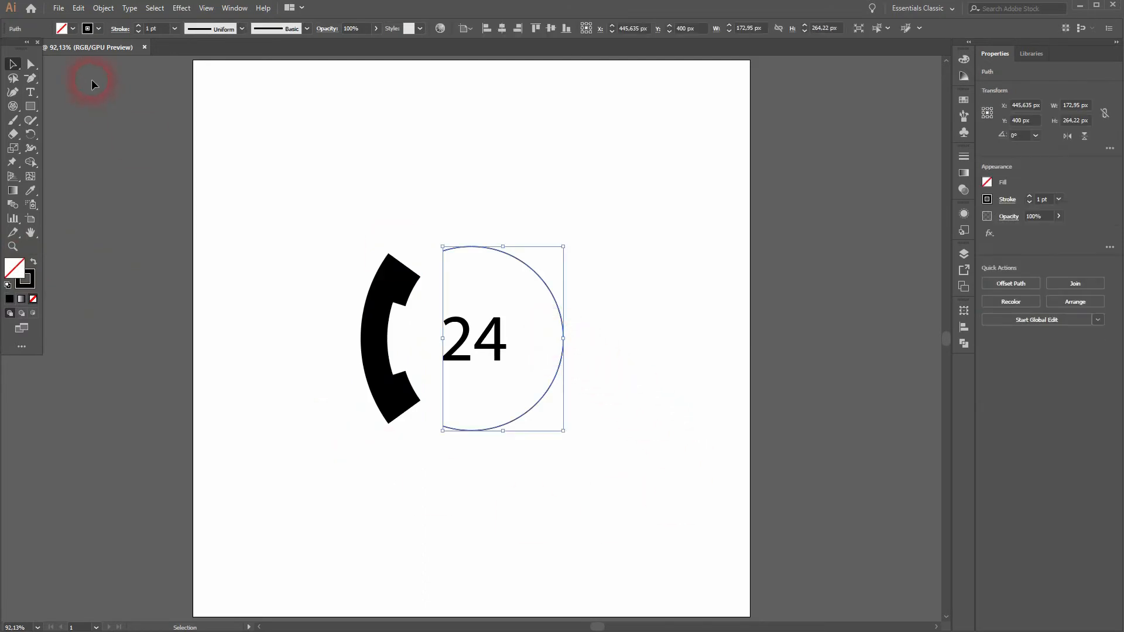
click(139, 27)
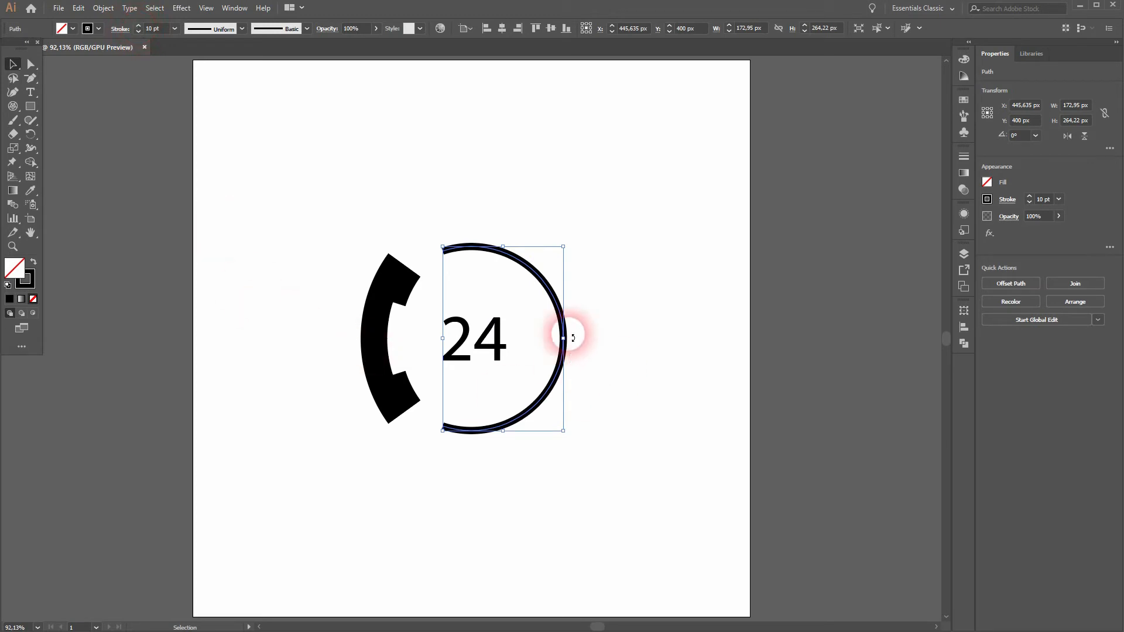
Give the open arc's stroke round caps and compare its ends with the butt cap style
click(228, 9)
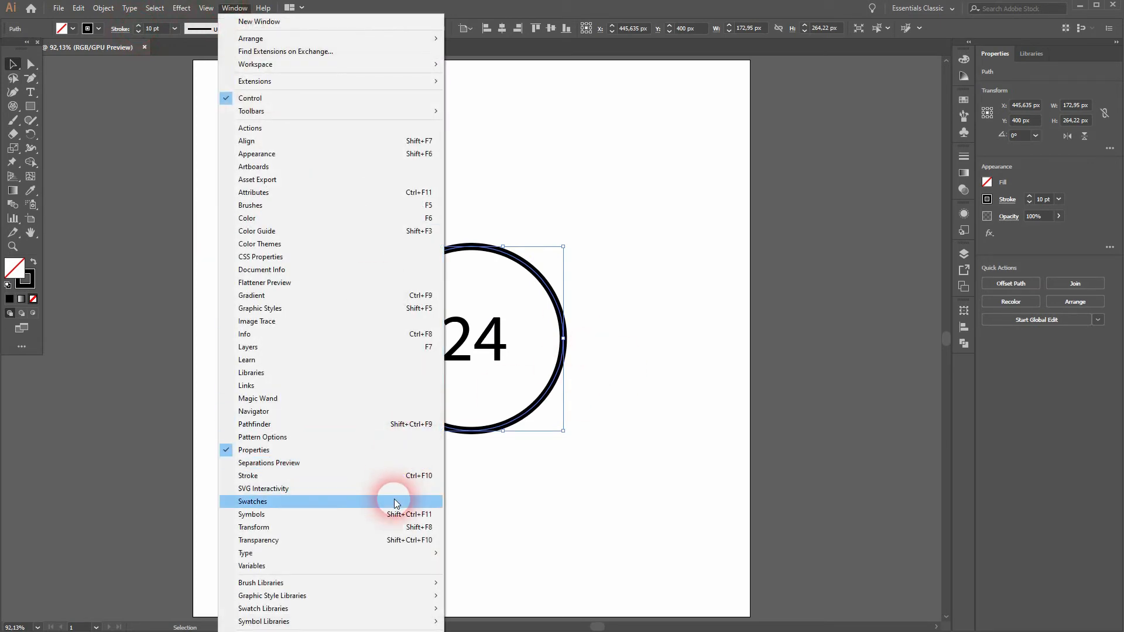
click(388, 477)
click(876, 186)
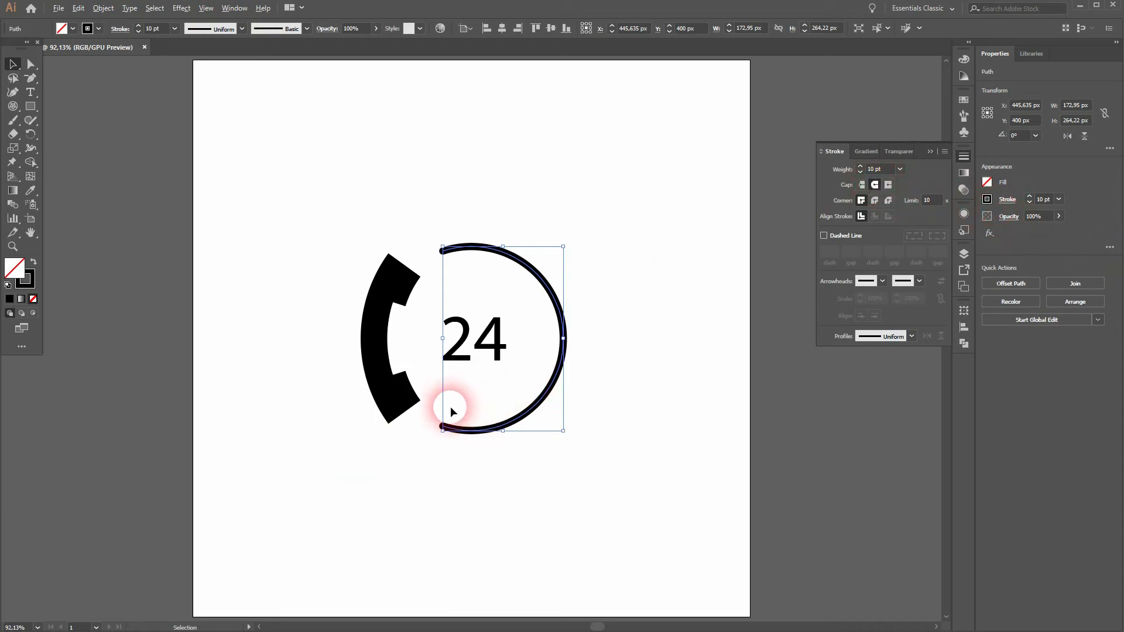
scroll(449, 410, up, 4)
click(863, 185)
click(876, 183)
scroll(602, 382, down, 3)
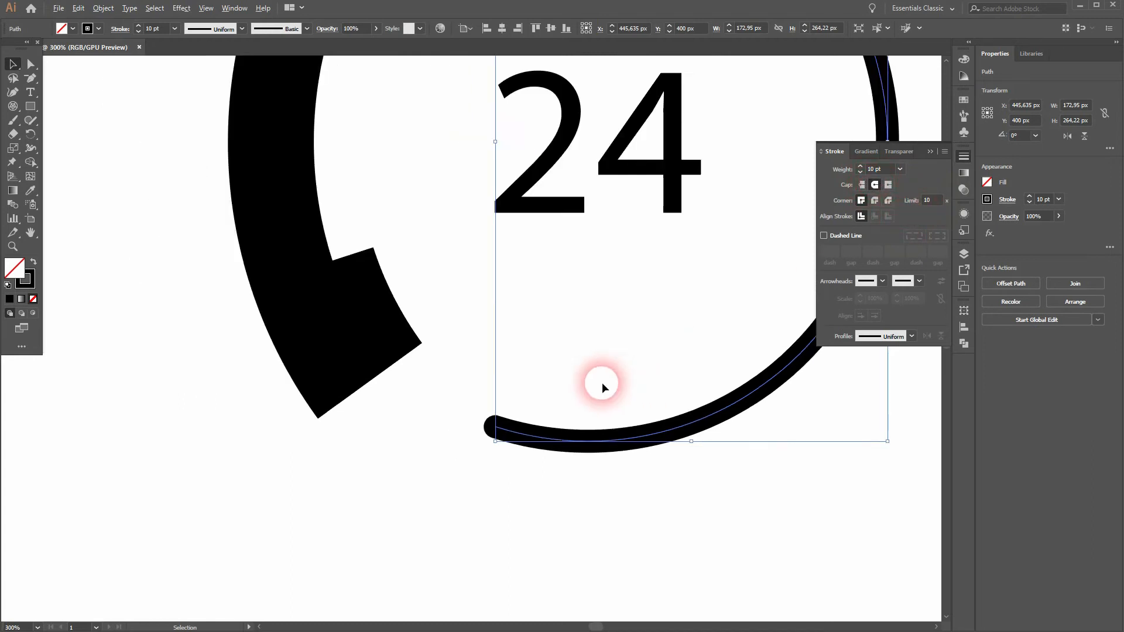
click(942, 146)
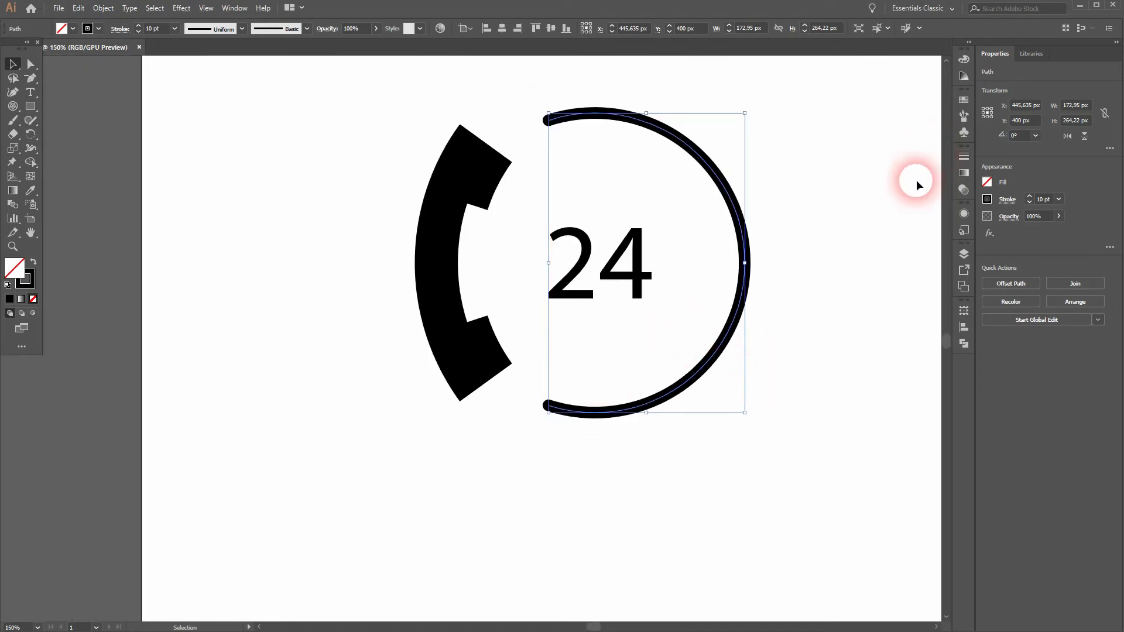
key(ctrl+0)
click(711, 394)
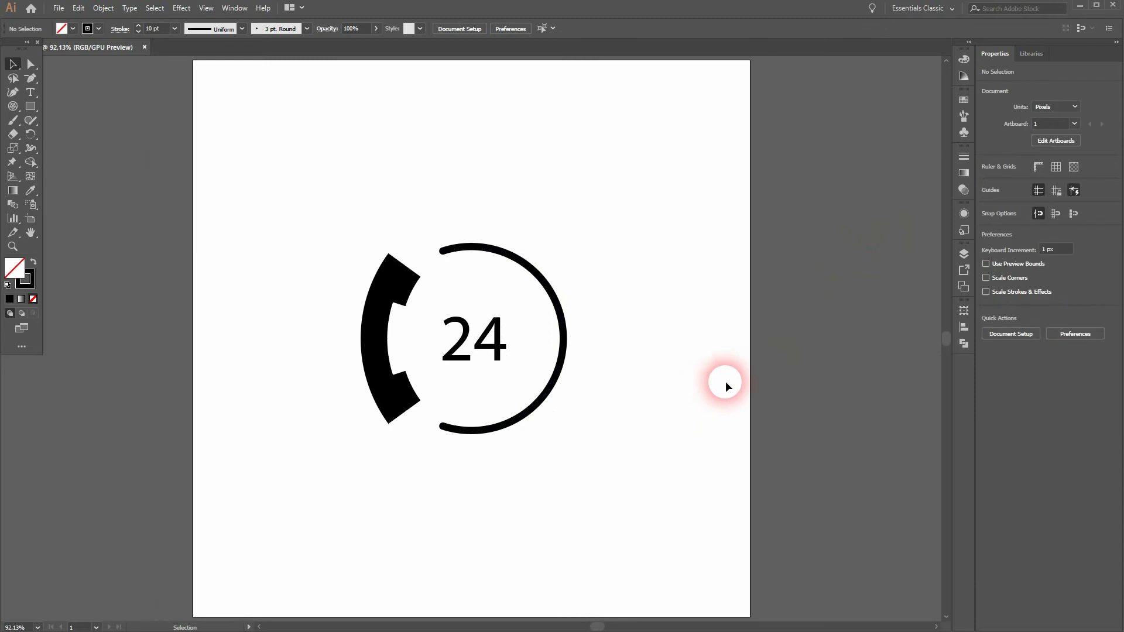
Undo the arc's round caps and 10 pt stroke weight as well as the handset's fill and stroke swap
key(a)
key(ctrl+z)
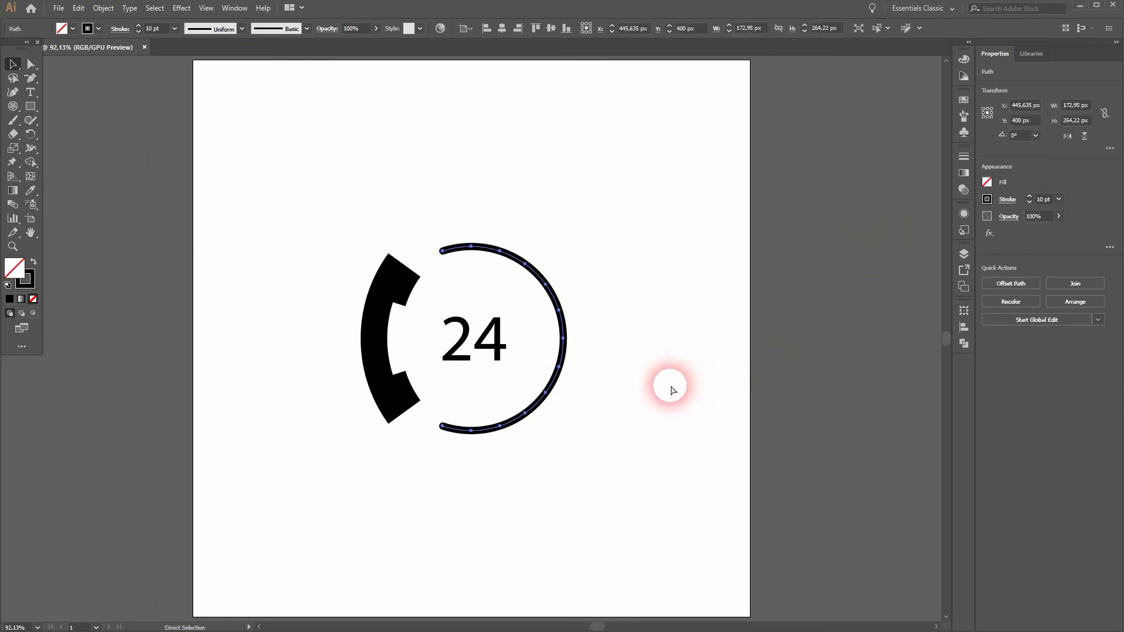
key(ctrl+z)
key(ctrl+z)
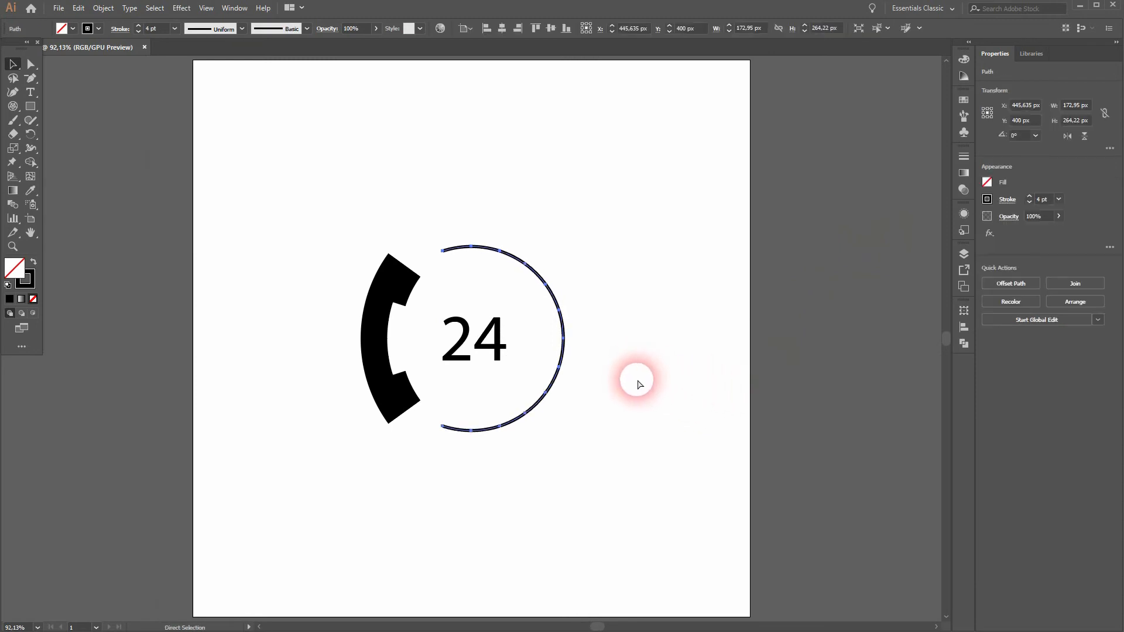
key(v)
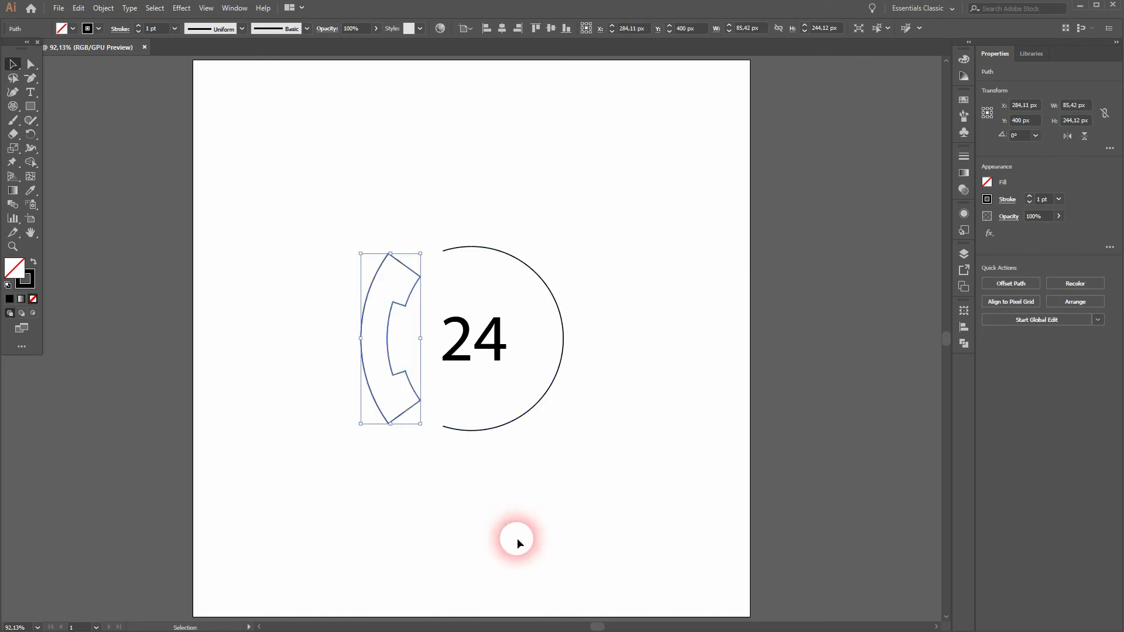
Group the handset, the open arc and the "24" together
click(514, 535)
drag(301, 510, 695, 236)
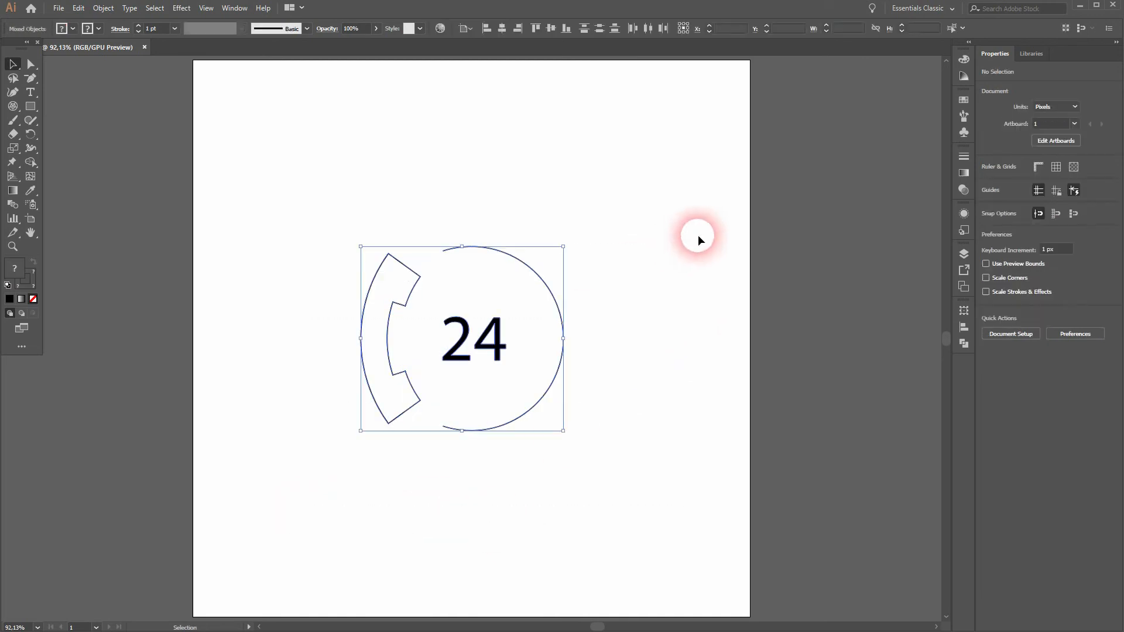
right_click(497, 339)
click(596, 413)
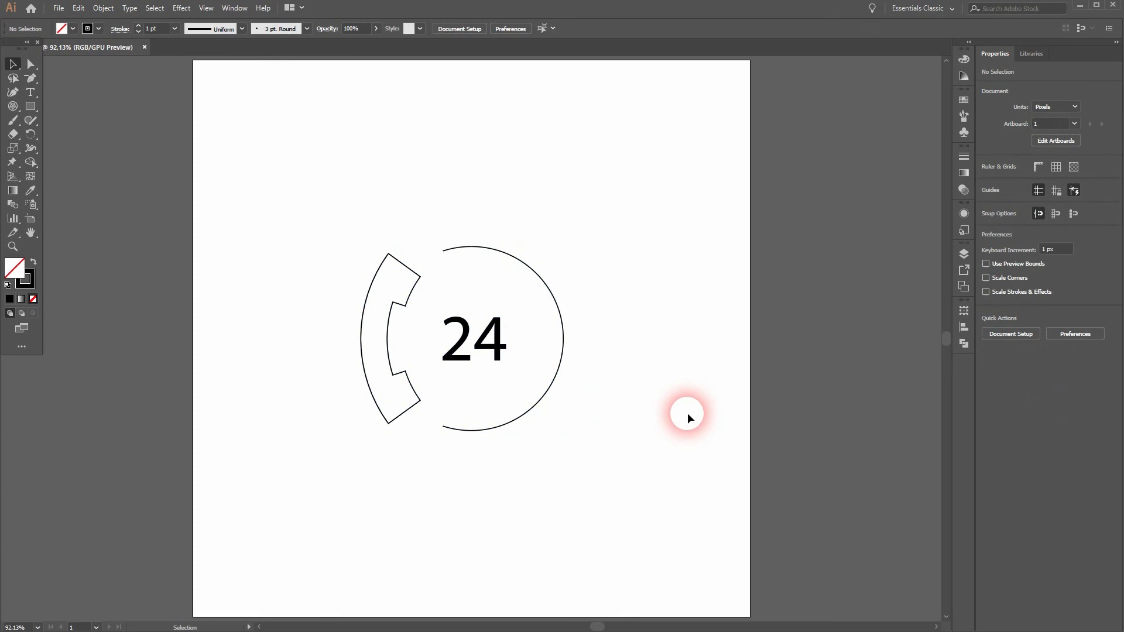